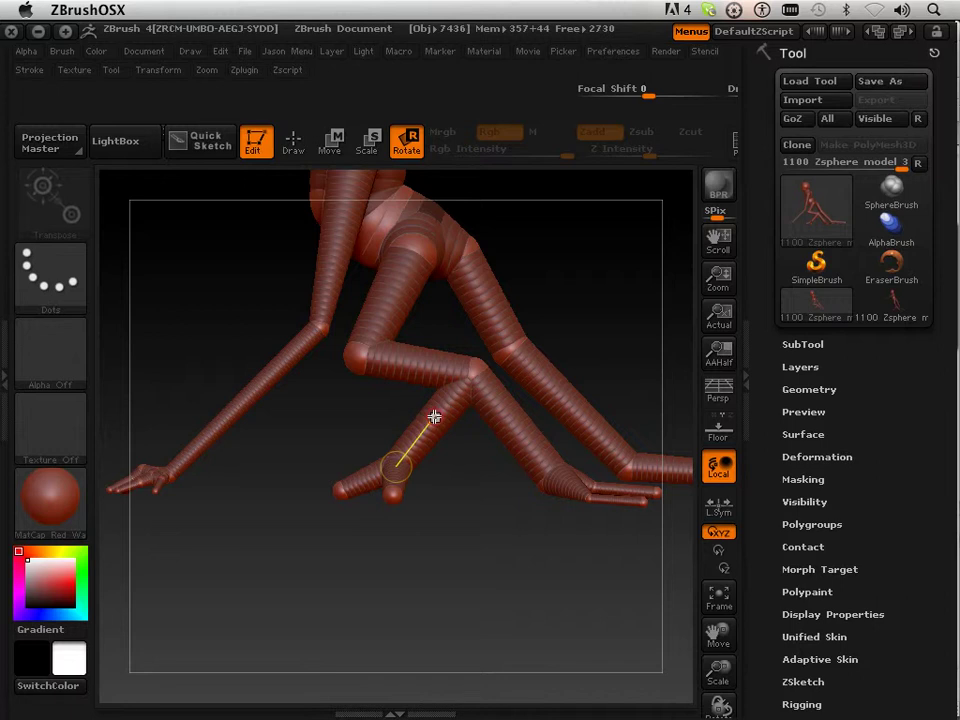
# Step: Rotate the bent leg's middle segment and its two lower branches downward so both feet hang beneath the joint
pyautogui.moveTo(434, 417)
pyautogui.mouseDown()
pyautogui.moveTo(424, 392)
pyautogui.moveTo(448, 431)
pyautogui.moveTo(418, 360)
pyautogui.moveTo(458, 450)
pyautogui.moveTo(461, 429)
pyautogui.moveTo(444, 400)
pyautogui.mouseUp()
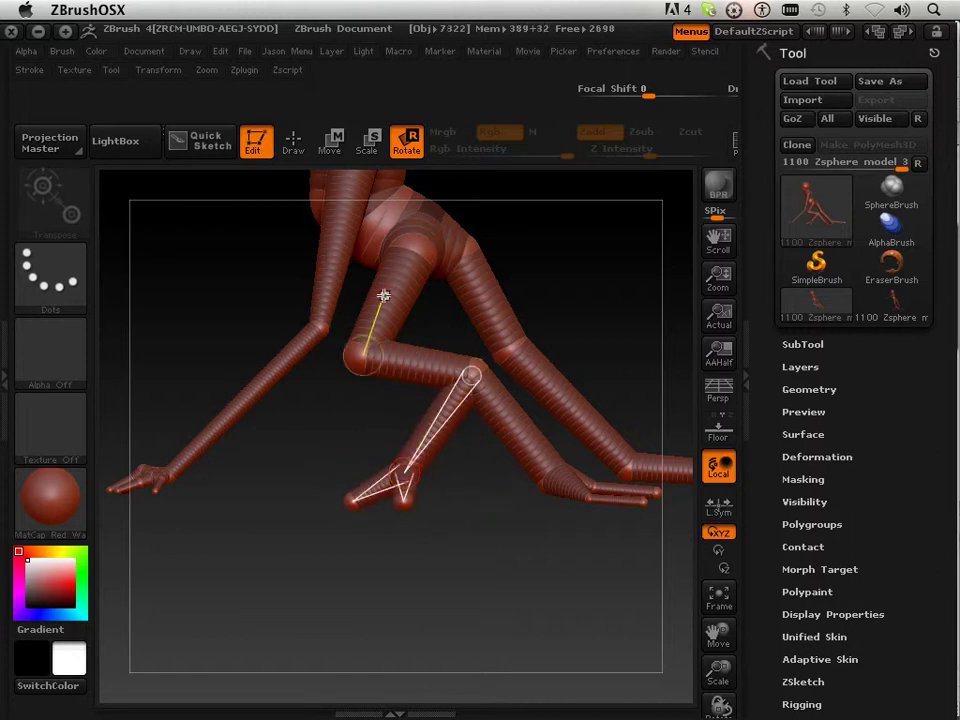
pyautogui.moveTo(383, 295)
pyautogui.mouseDown()
pyautogui.moveTo(399, 221)
pyautogui.moveTo(383, 290)
pyautogui.mouseUp()
pyautogui.moveTo(379, 337); pyautogui.dragTo(343, 411)
pyautogui.moveTo(399, 507); pyautogui.dragTo(460, 407)
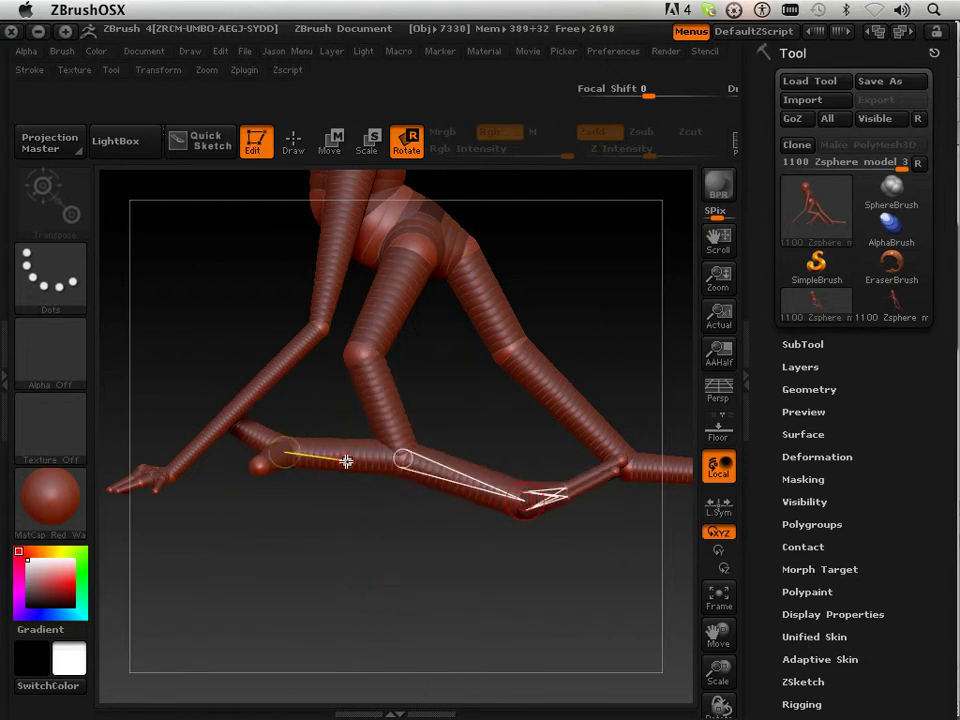
pyautogui.moveTo(346, 461); pyautogui.dragTo(436, 520)
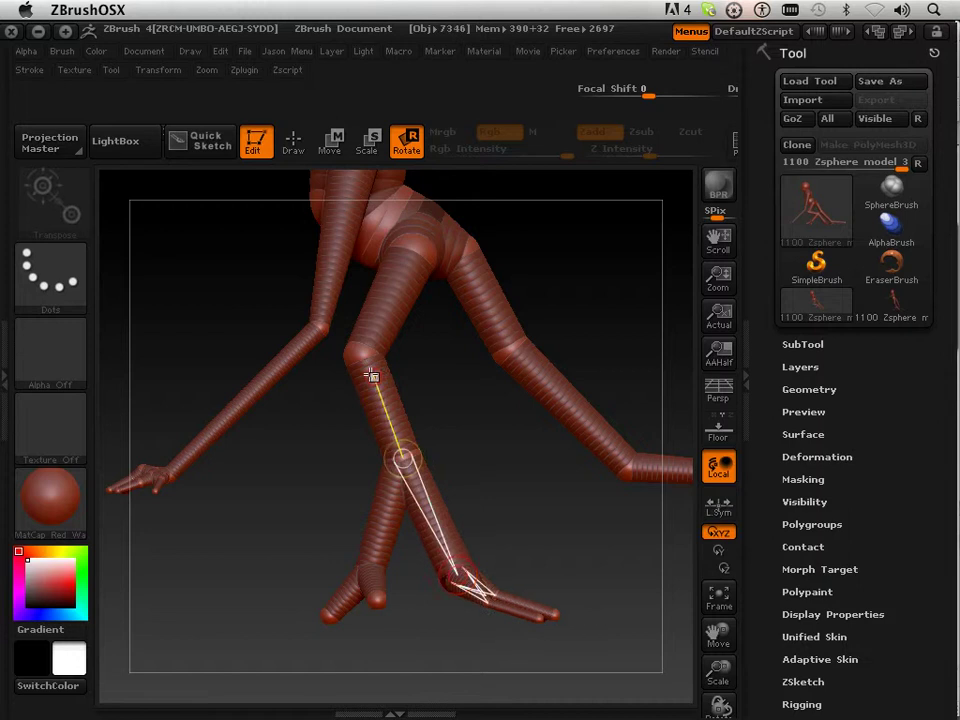
# Step: Swing the bent leg's thigh forward toward the elbow and repose the segments below the knee
pyautogui.moveTo(376, 309); pyautogui.dragTo(429, 336)
pyautogui.moveTo(443, 415); pyautogui.dragTo(428, 389)
pyautogui.moveTo(409, 313); pyautogui.dragTo(414, 388)
pyautogui.moveTo(416, 466); pyautogui.dragTo(424, 432)
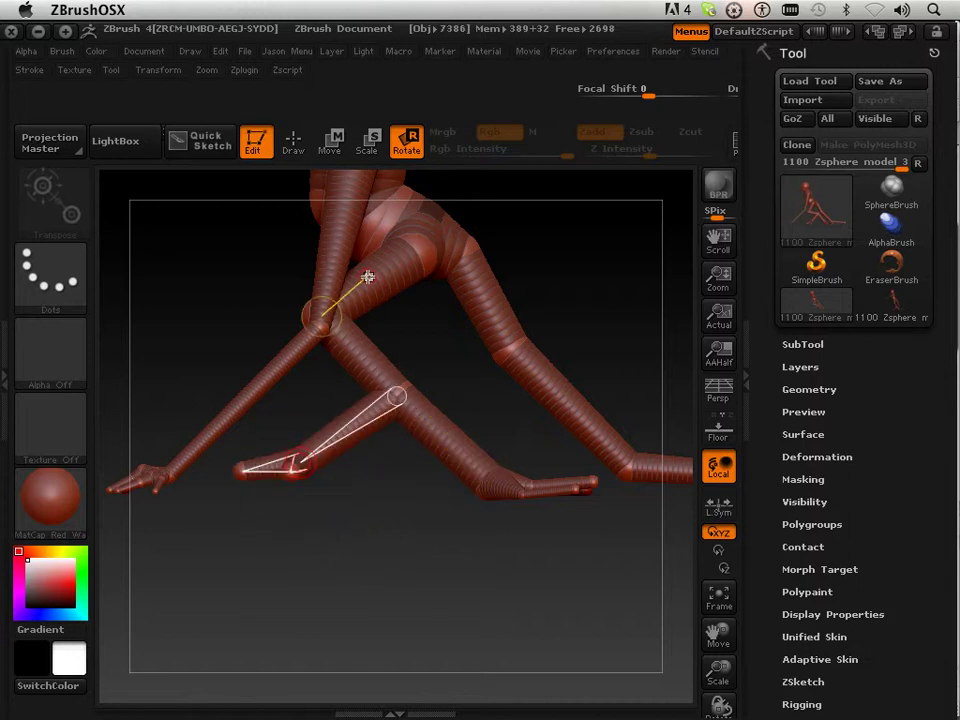
# Step: Rotate the bent leg's thigh back slightly and lower its rear branch so the foot lies nearly flat
pyautogui.moveTo(368, 277); pyautogui.dragTo(397, 305)
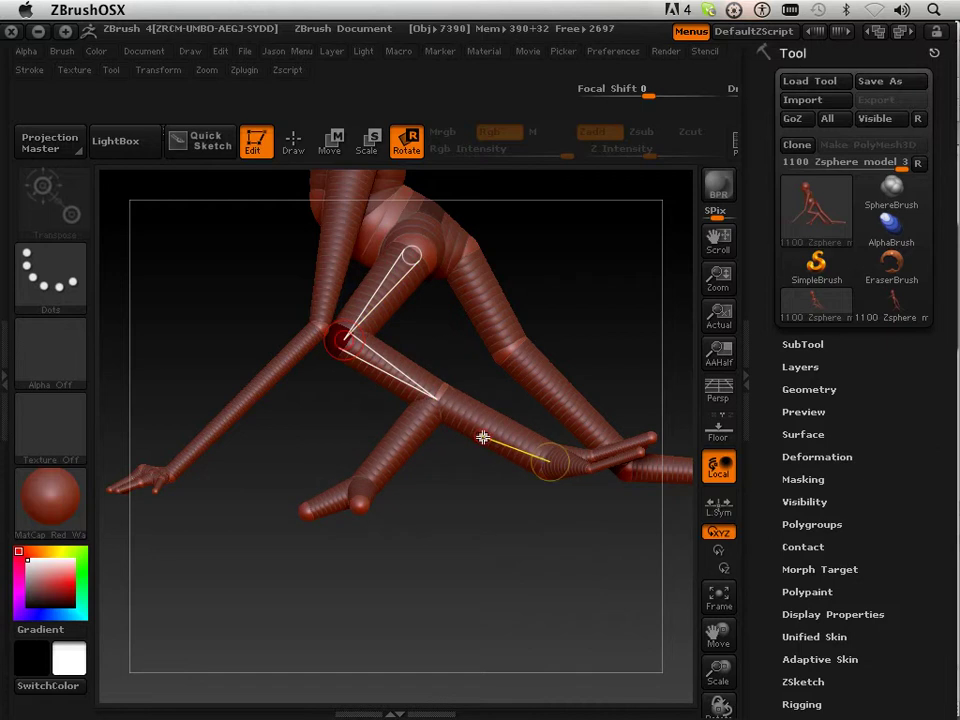
pyautogui.moveTo(488, 431); pyautogui.dragTo(458, 451)
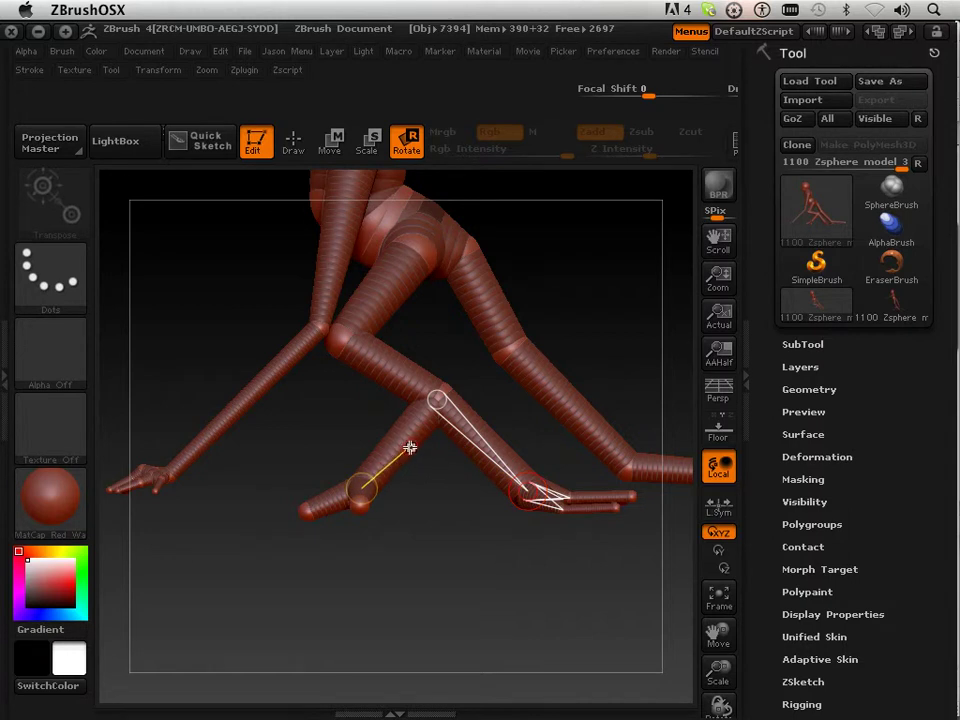
pyautogui.moveTo(467, 454); pyautogui.dragTo(465, 446)
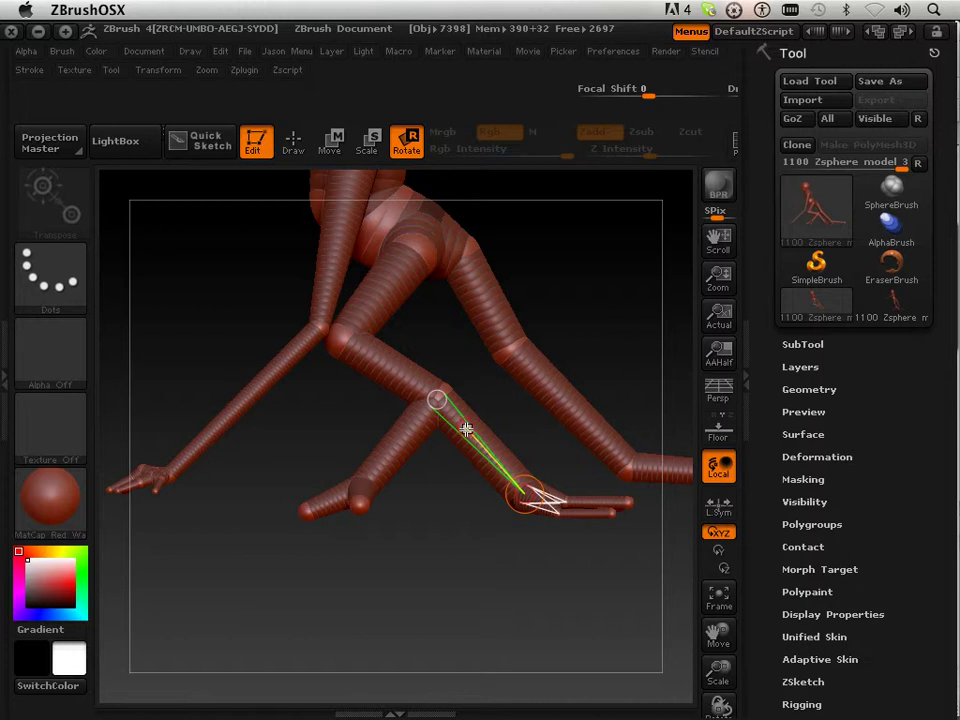
# Step: Raise the segment behind the bent leg's knee and angle the rear branch down to level its foot
pyautogui.moveTo(387, 362); pyautogui.dragTo(403, 339)
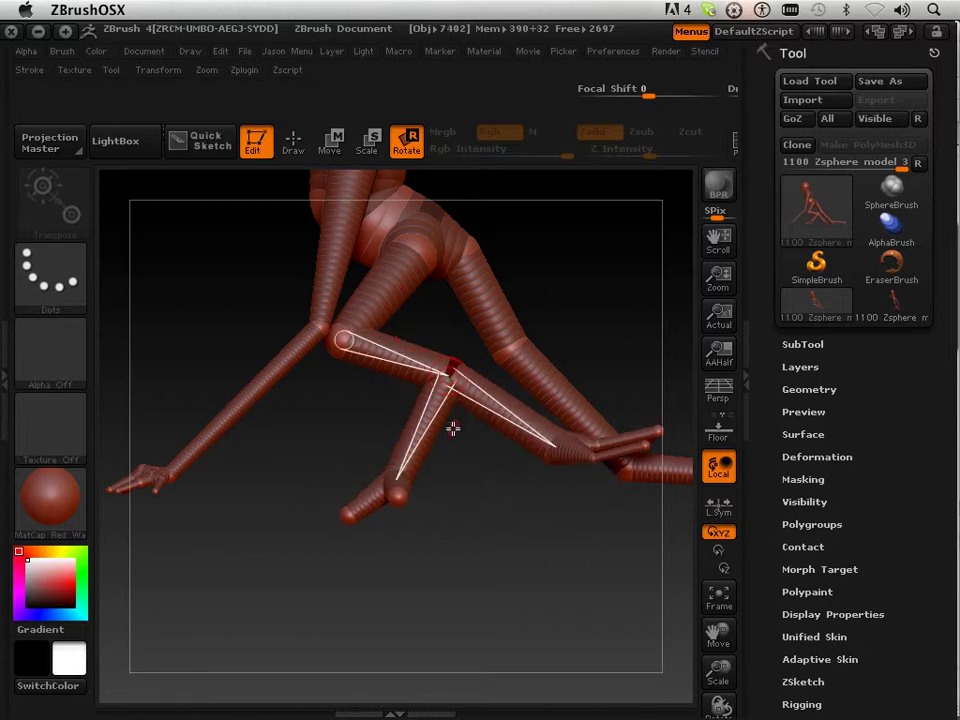
pyautogui.moveTo(486, 428)
pyautogui.mouseDown()
pyautogui.moveTo(431, 441)
pyautogui.moveTo(487, 428)
pyautogui.mouseUp()
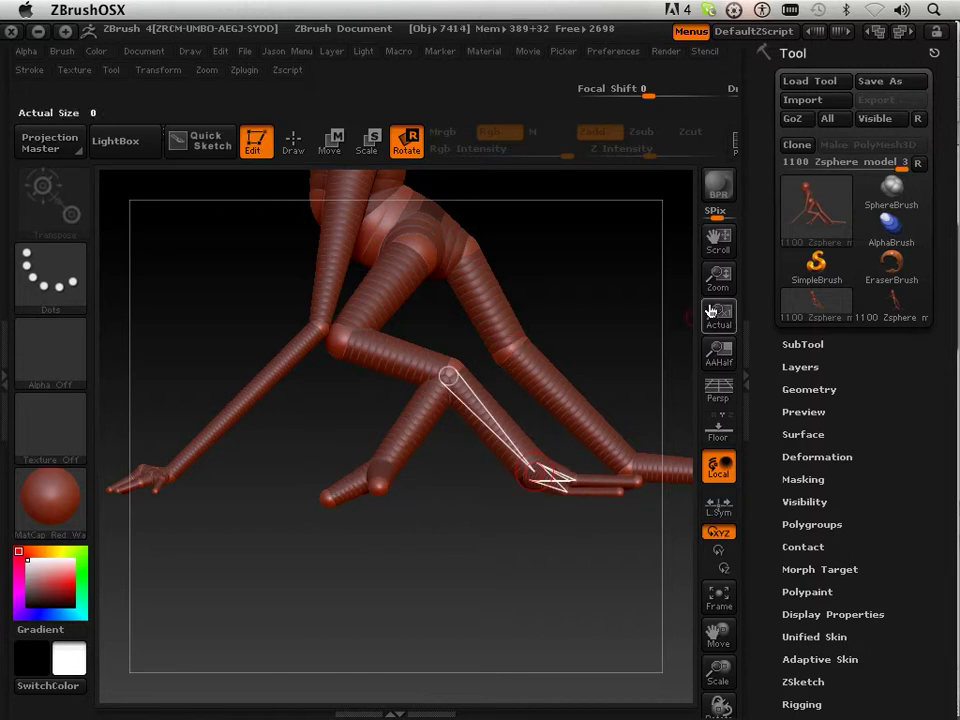
pyautogui.moveTo(625, 462); pyautogui.dragTo(522, 385)
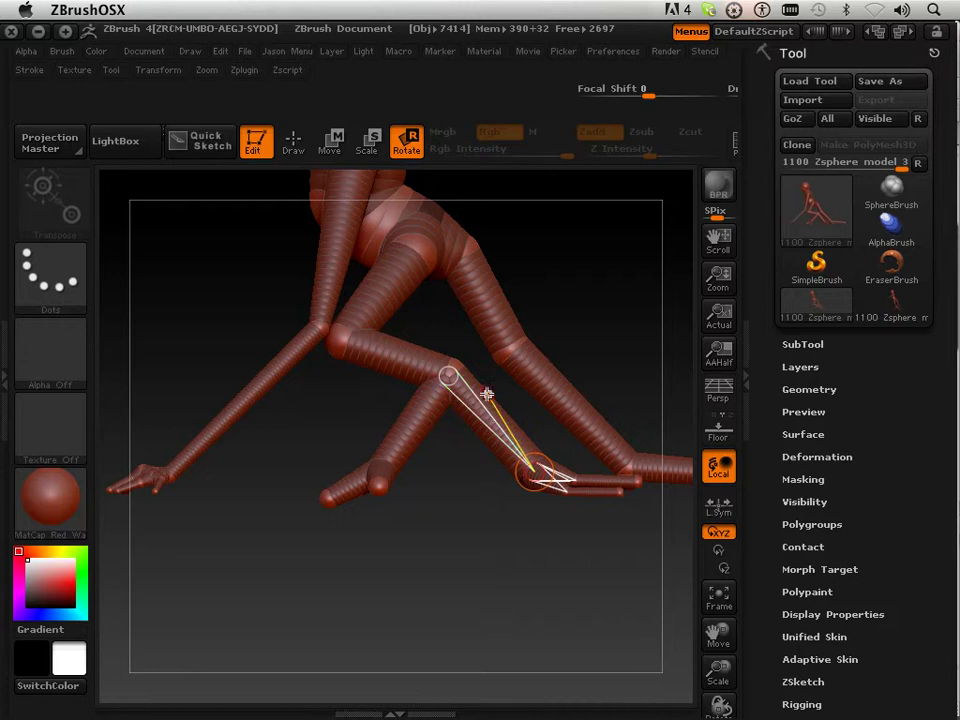
pyautogui.moveTo(489, 395)
pyautogui.mouseDown()
pyautogui.moveTo(473, 408)
pyautogui.moveTo(491, 396)
pyautogui.mouseUp()
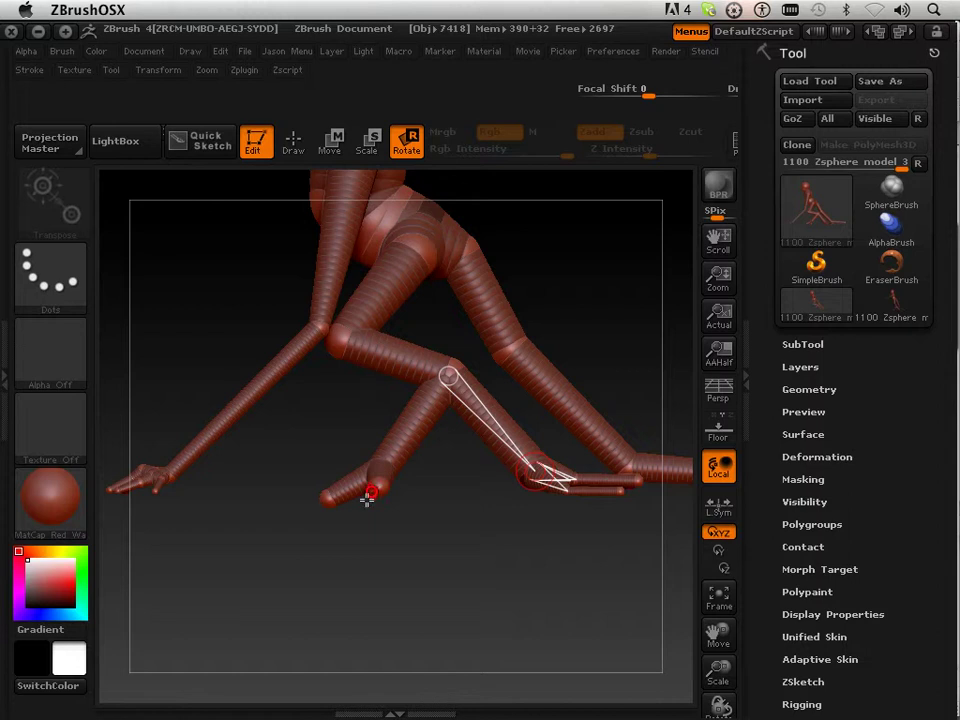
# Step: Delete the forward-pointing foot and lower branch from the bent leg, leaving only the rear branch
pyautogui.click(296, 143)
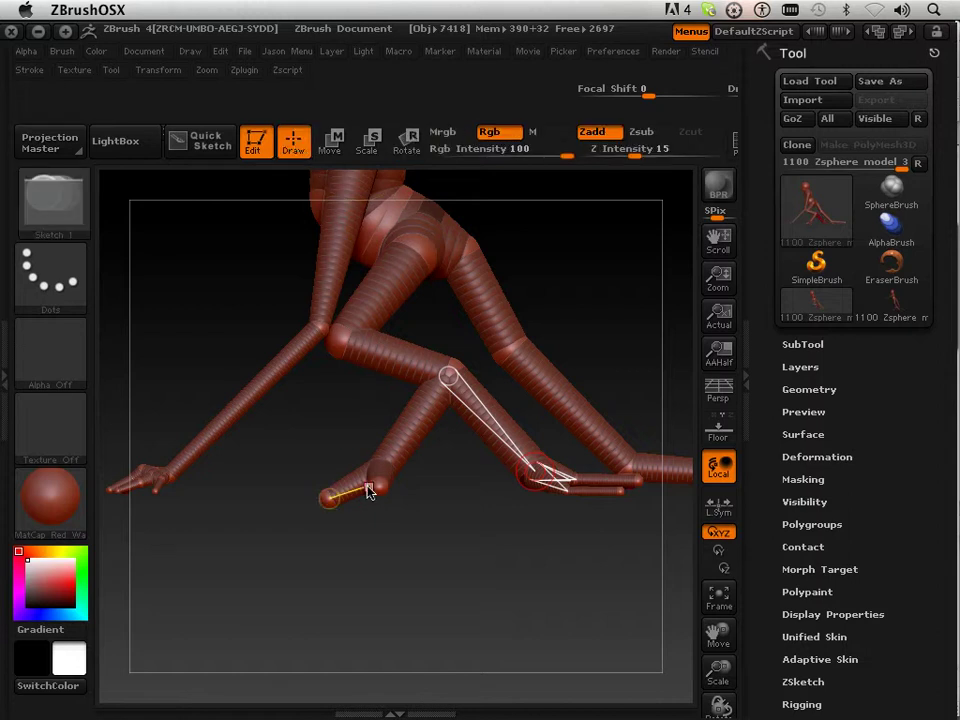
pyautogui.keyDown('alt'); pyautogui.click(330, 500); pyautogui.keyUp('alt')
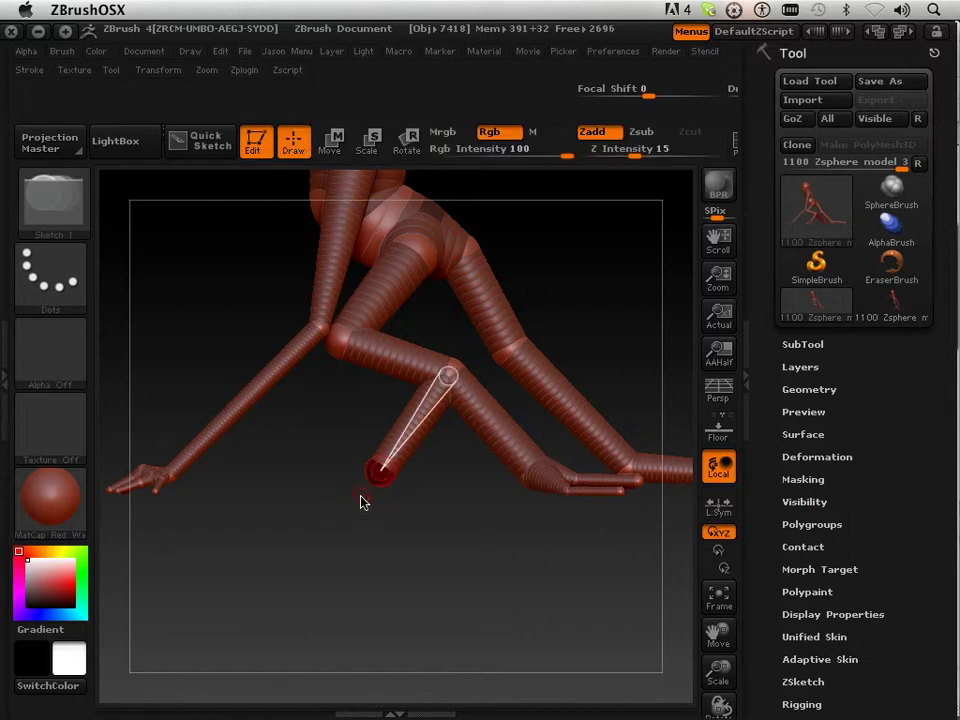
pyautogui.keyDown('alt'); pyautogui.click(378, 484); pyautogui.keyUp('alt')
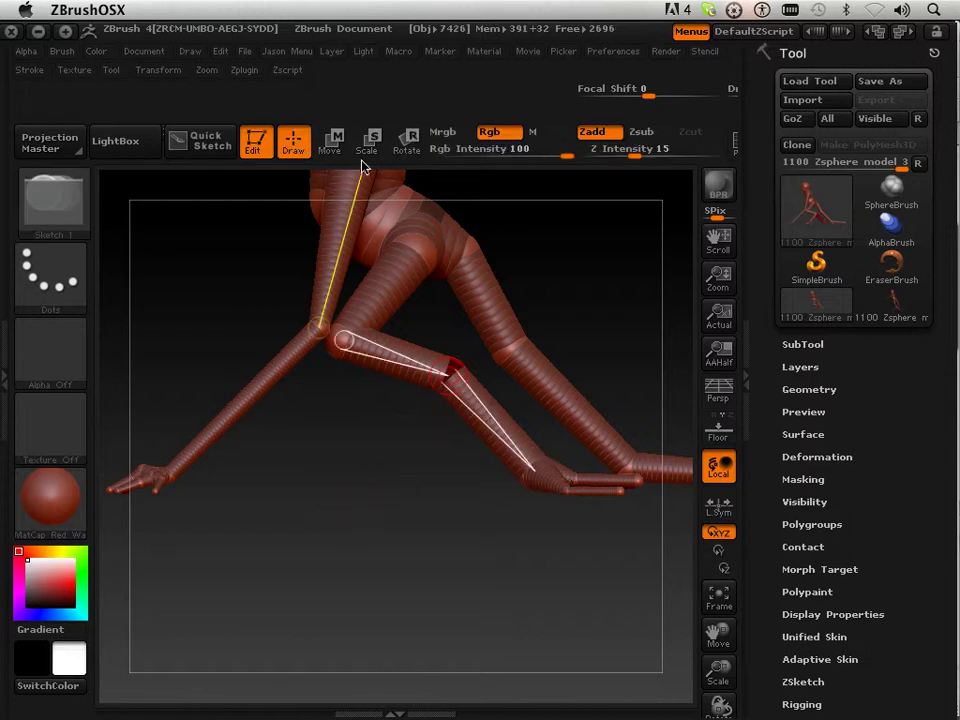
# Step: Rotate the bent leg's thigh backward and swing the remaining lower segment down more steeply
pyautogui.click(403, 144)
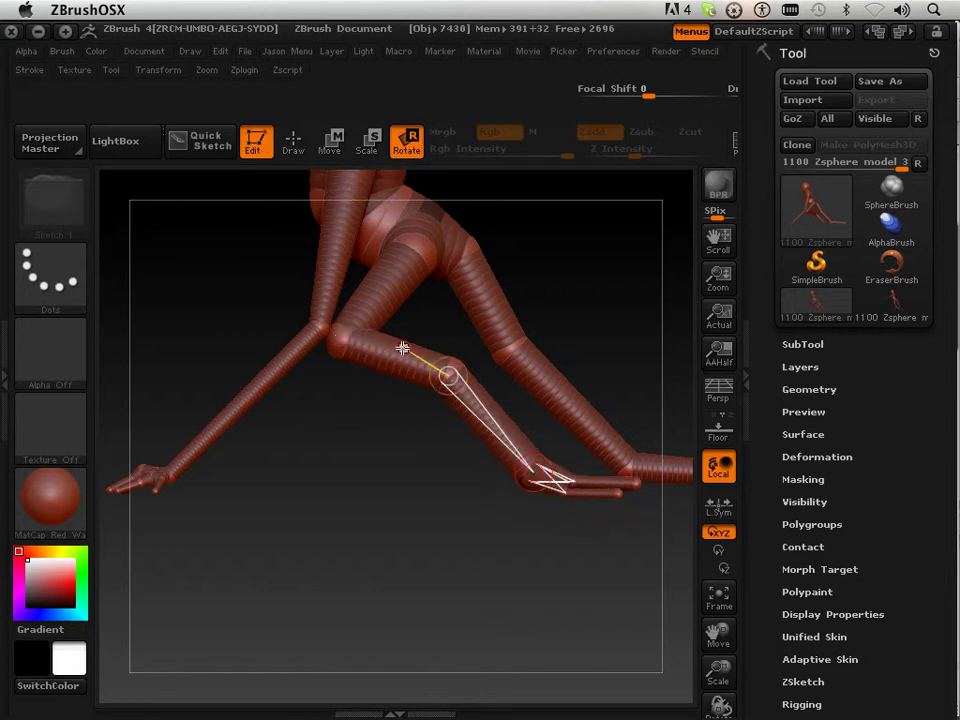
pyautogui.moveTo(402, 347); pyautogui.dragTo(438, 352)
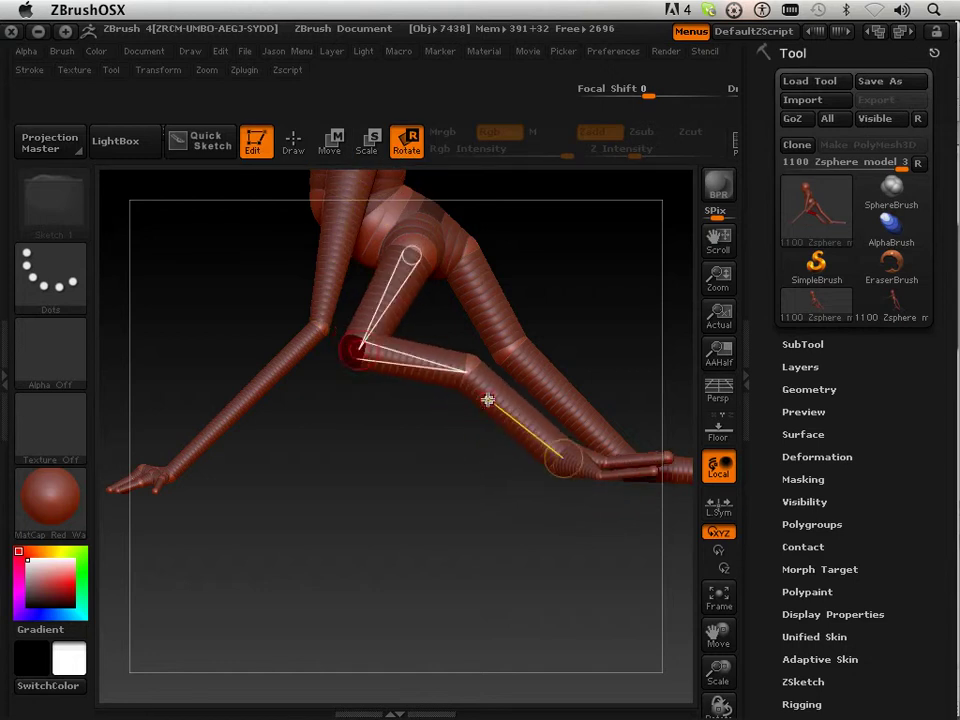
pyautogui.moveTo(487, 399); pyautogui.dragTo(437, 411)
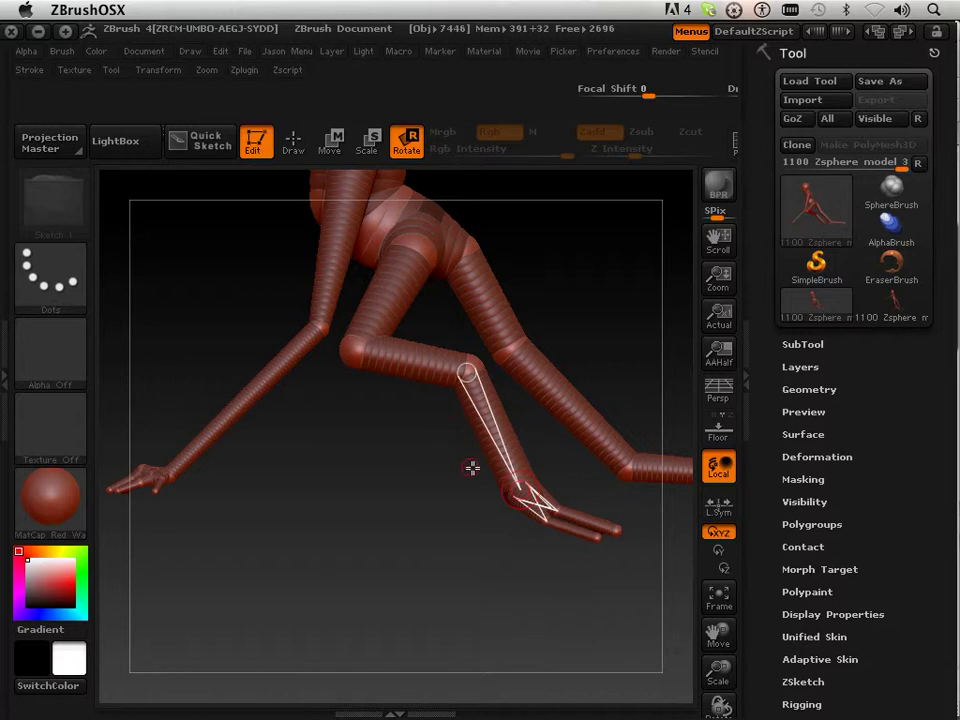
pyautogui.moveTo(526, 503); pyautogui.dragTo(534, 505)
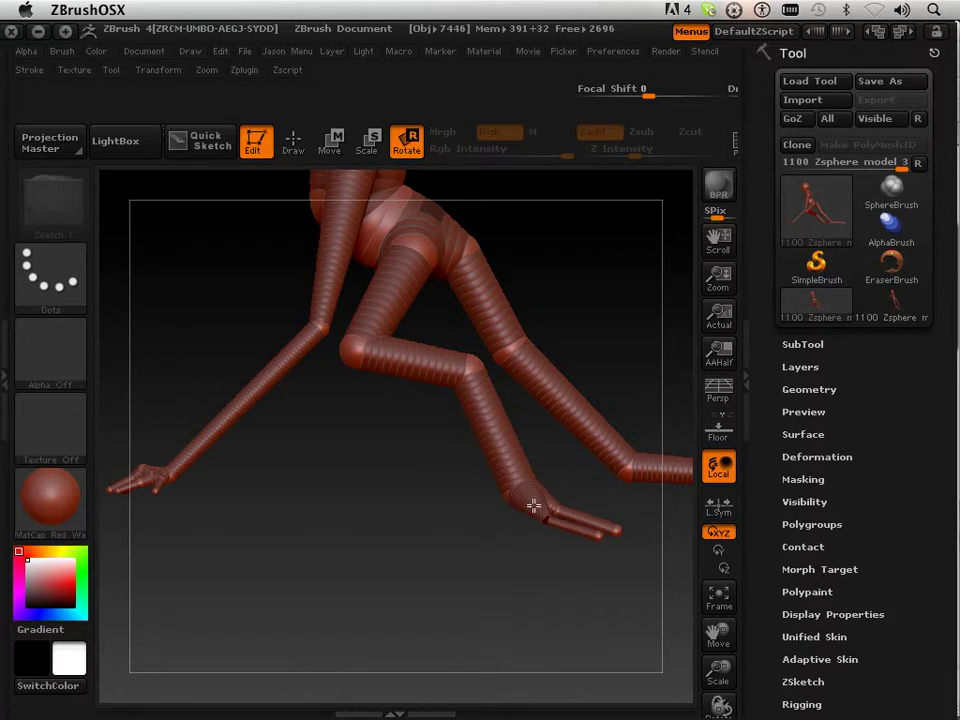
pyautogui.moveTo(510, 450); pyautogui.dragTo(520, 433)
# Step: Rotate the segment behind the bent leg's knee to nearly horizontal and lower the shank toward the ground
pyautogui.moveTo(428, 359); pyautogui.dragTo(362, 405)
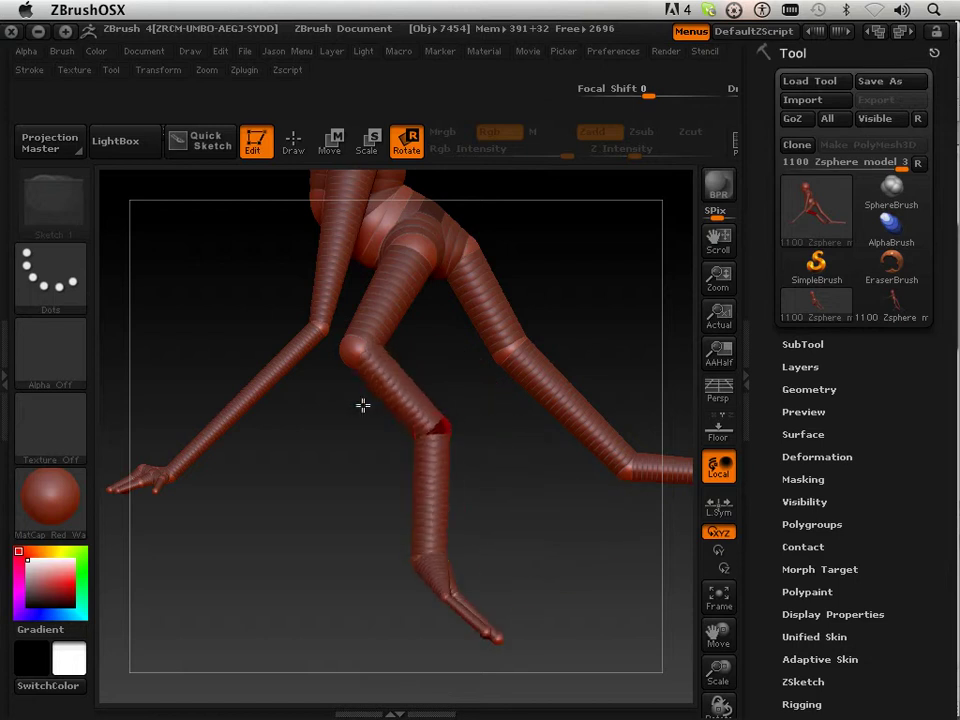
pyautogui.moveTo(427, 517); pyautogui.dragTo(429, 467)
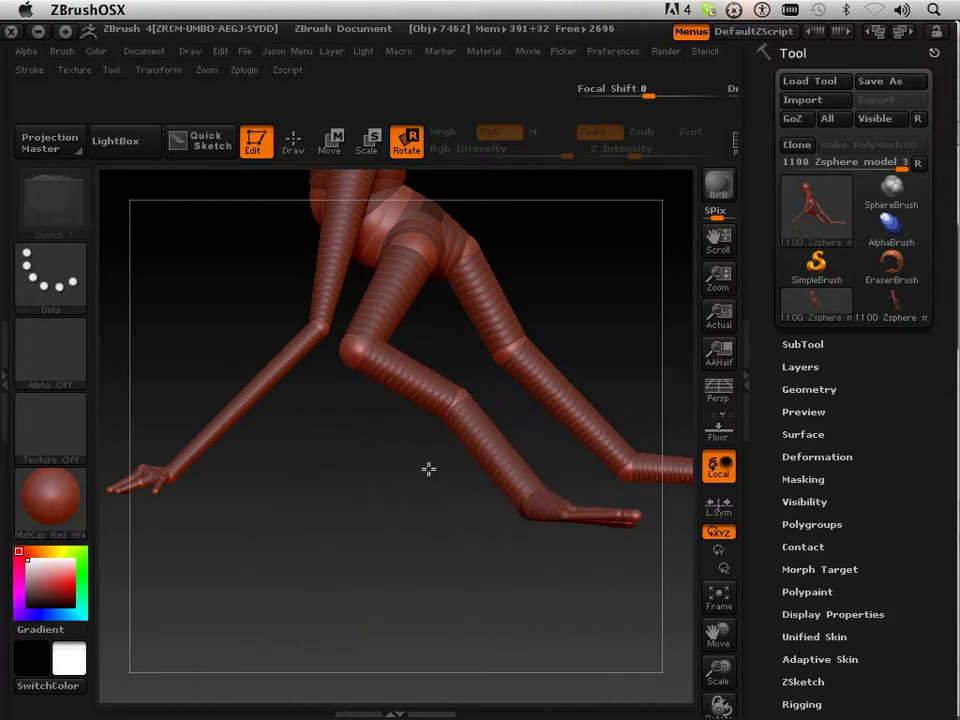
pyautogui.moveTo(428, 384); pyautogui.dragTo(461, 347)
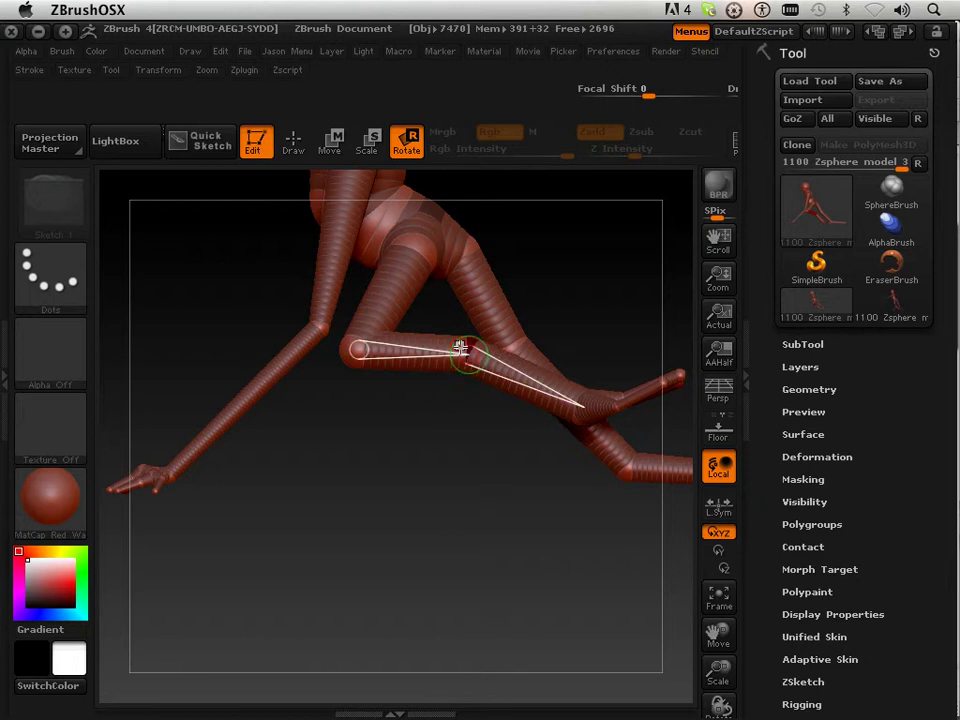
pyautogui.moveTo(504, 383); pyautogui.dragTo(447, 428)
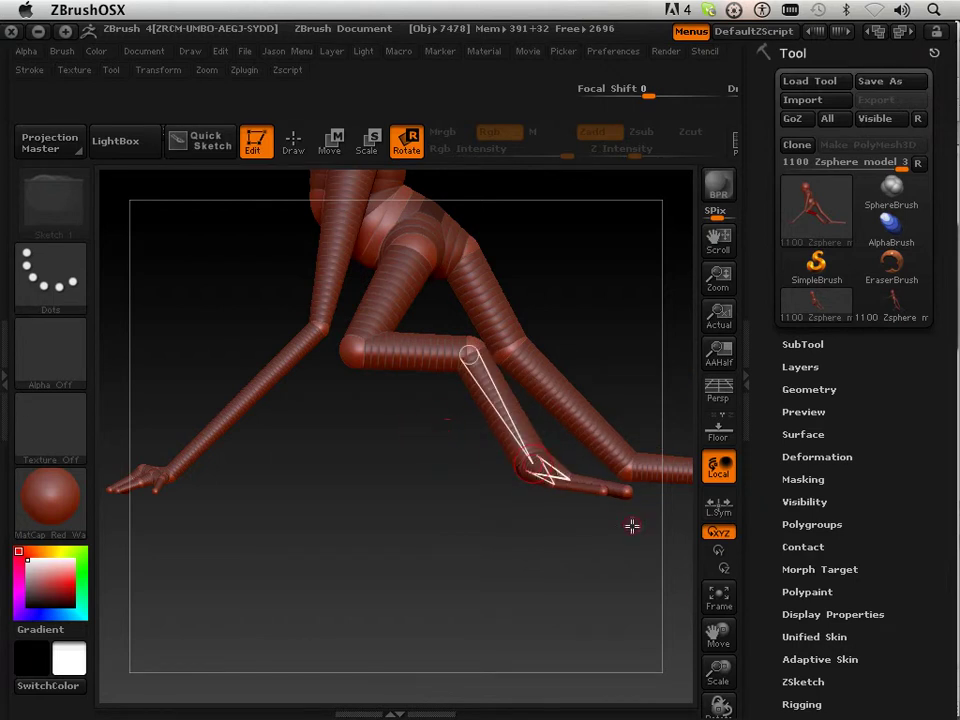
# Step: Try raising the forearms at the elbows with the whole figure framed, and undo the rotation
pyautogui.click(715, 594)
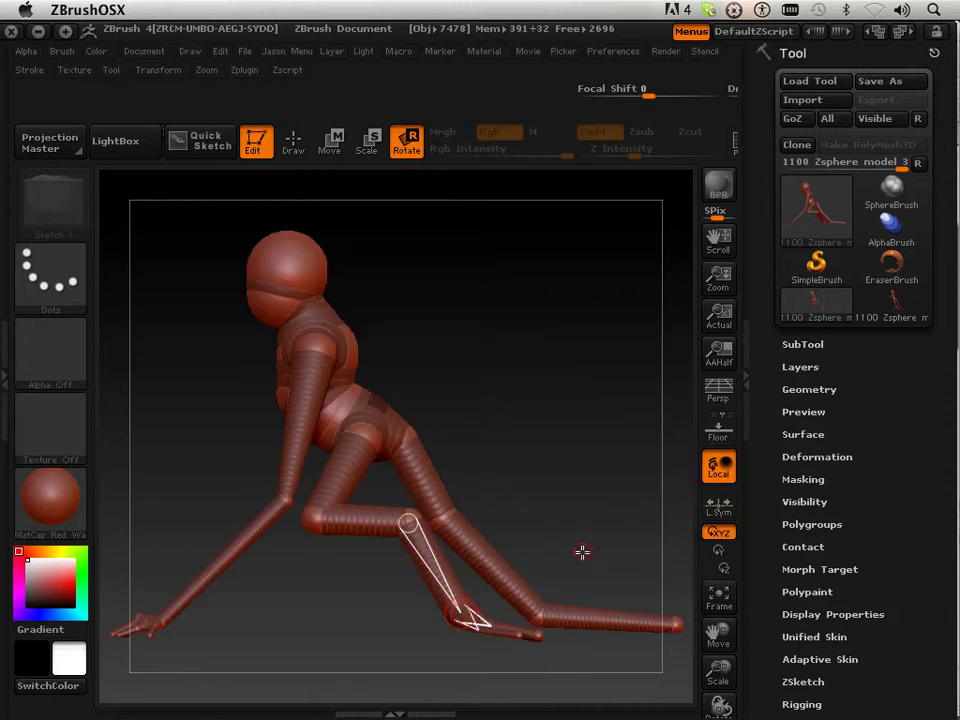
pyautogui.moveTo(482, 444); pyautogui.dragTo(508, 435)
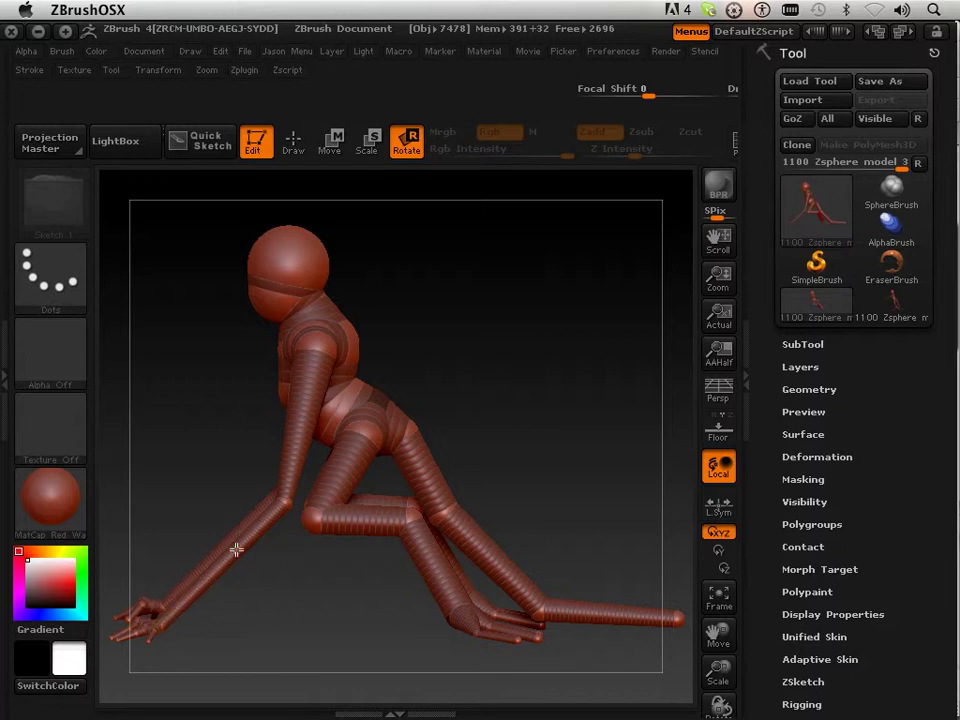
pyautogui.moveTo(236, 549); pyautogui.dragTo(250, 436)
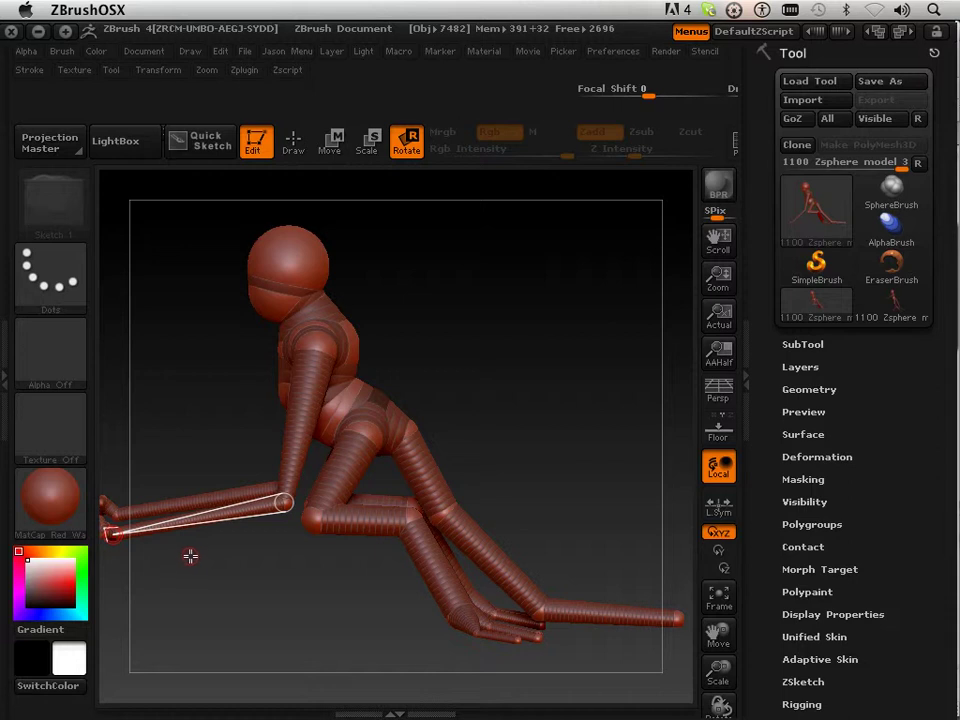
pyautogui.press('super+z')
# Step: Add a mirrored pair of ZSpheres to the sides of the lower torso above the hips
pyautogui.moveTo(412, 372); pyautogui.dragTo(494, 437)
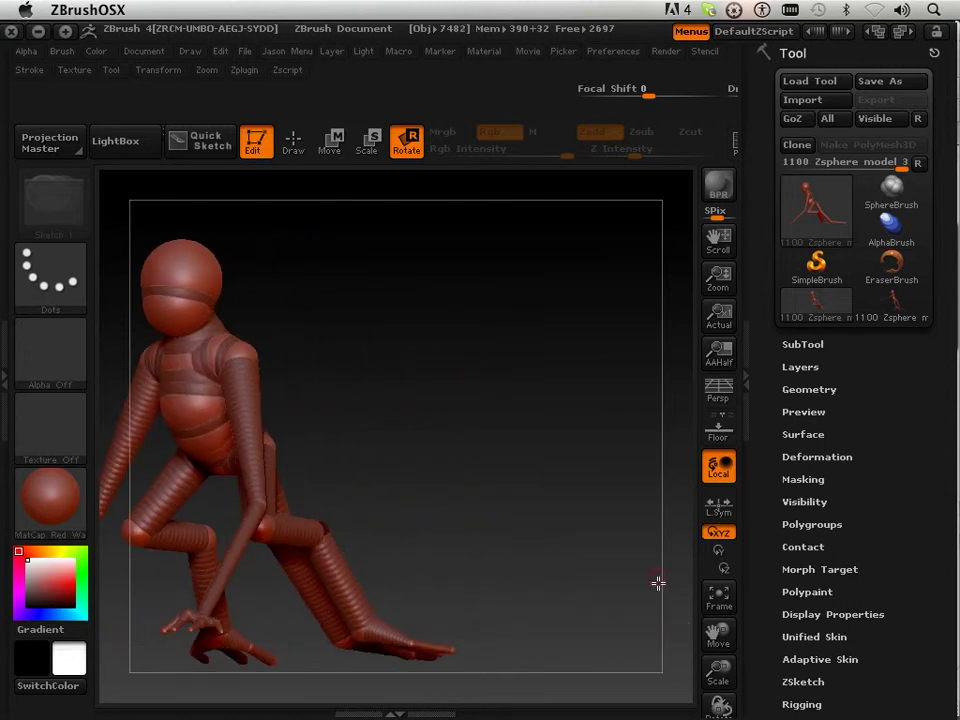
pyautogui.moveTo(714, 672); pyautogui.dragTo(678, 580)
pyautogui.moveTo(362, 478); pyautogui.dragTo(380, 420)
pyautogui.click(293, 142)
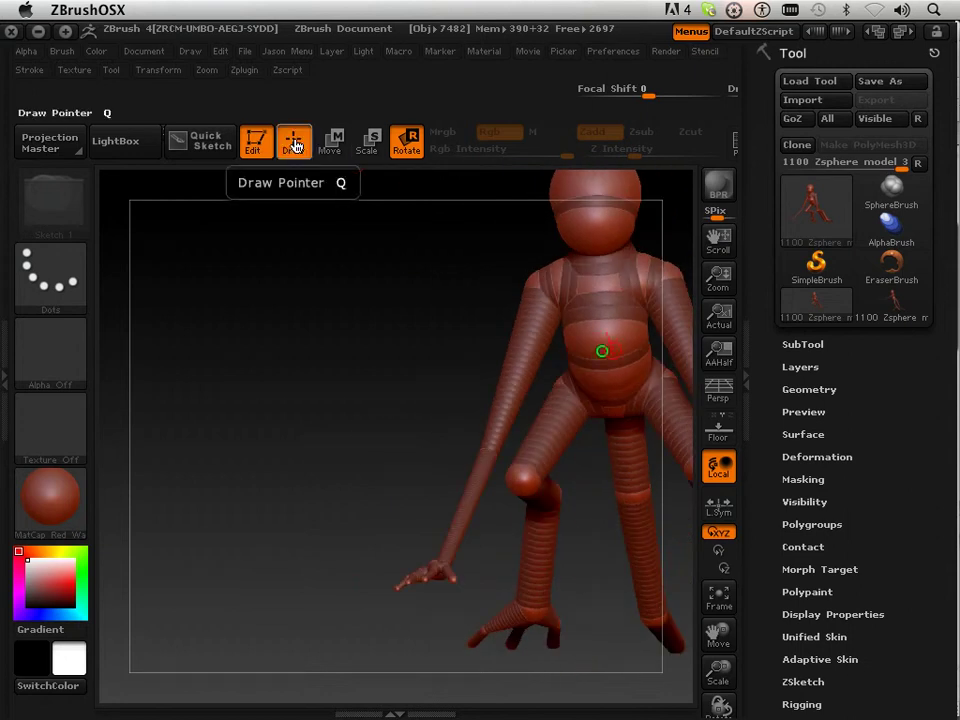
pyautogui.moveTo(343, 281)
pyautogui.mouseDown()
pyautogui.moveTo(354, 333)
pyautogui.moveTo(484, 361)
pyautogui.mouseUp()
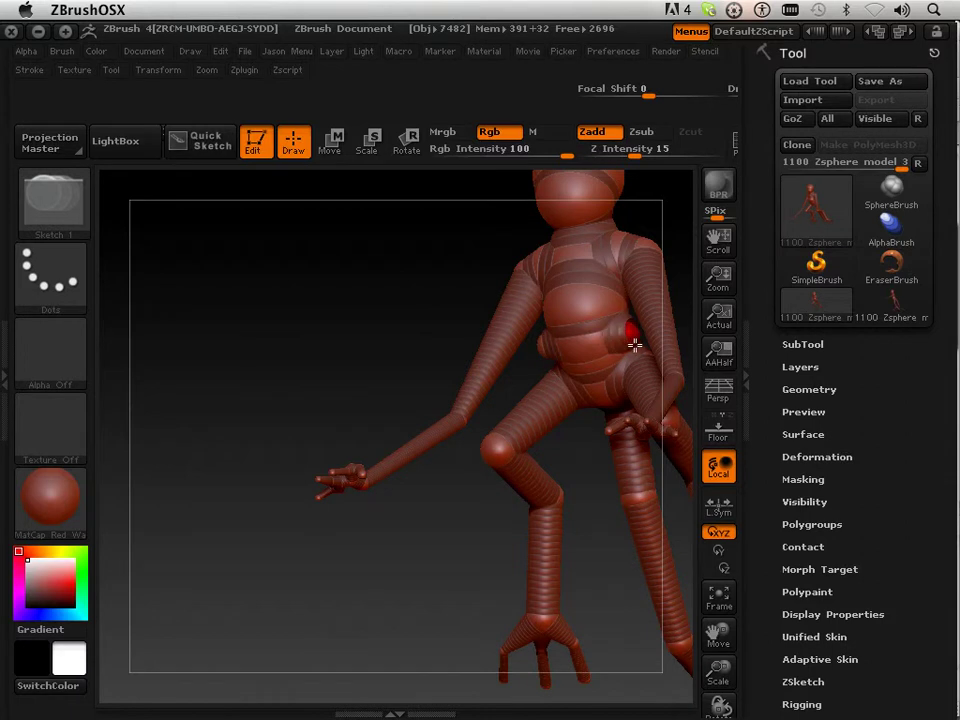
pyautogui.moveTo(350, 333); pyautogui.dragTo(445, 352)
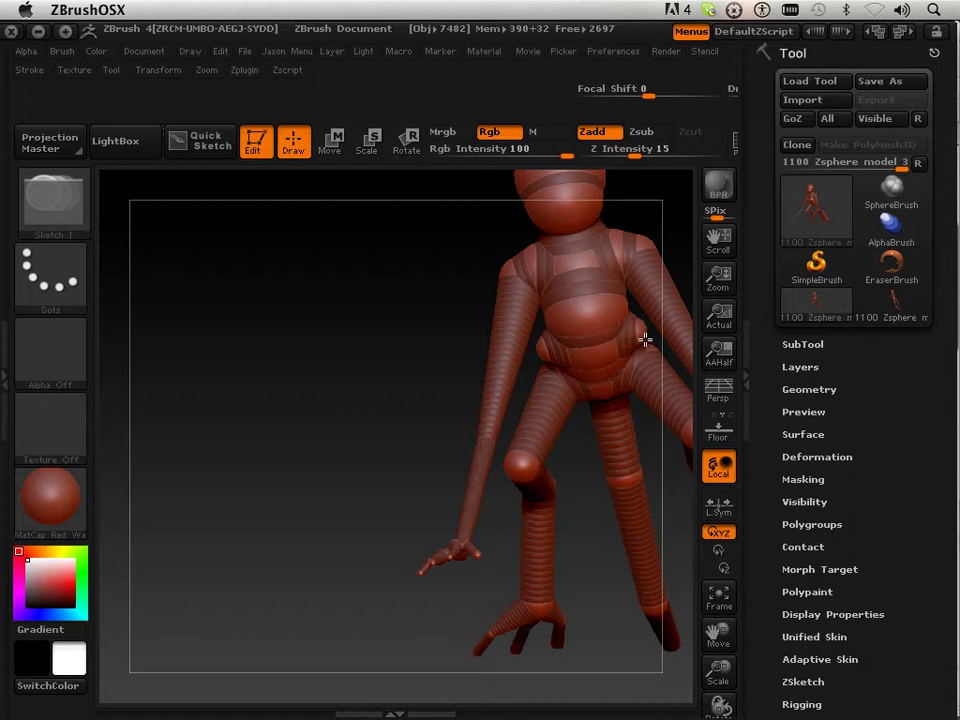
# Step: Move the new torso ZSpheres forward and down toward the ground to form an extra pair of limbs
pyautogui.moveTo(314, 401); pyautogui.dragTo(191, 448)
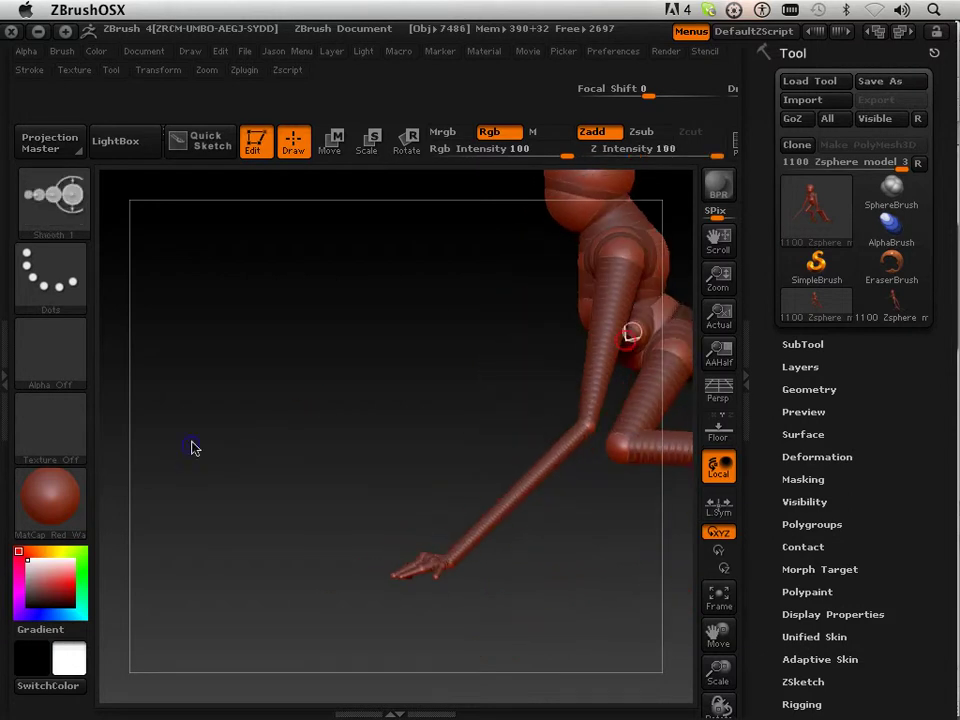
pyautogui.click(332, 145)
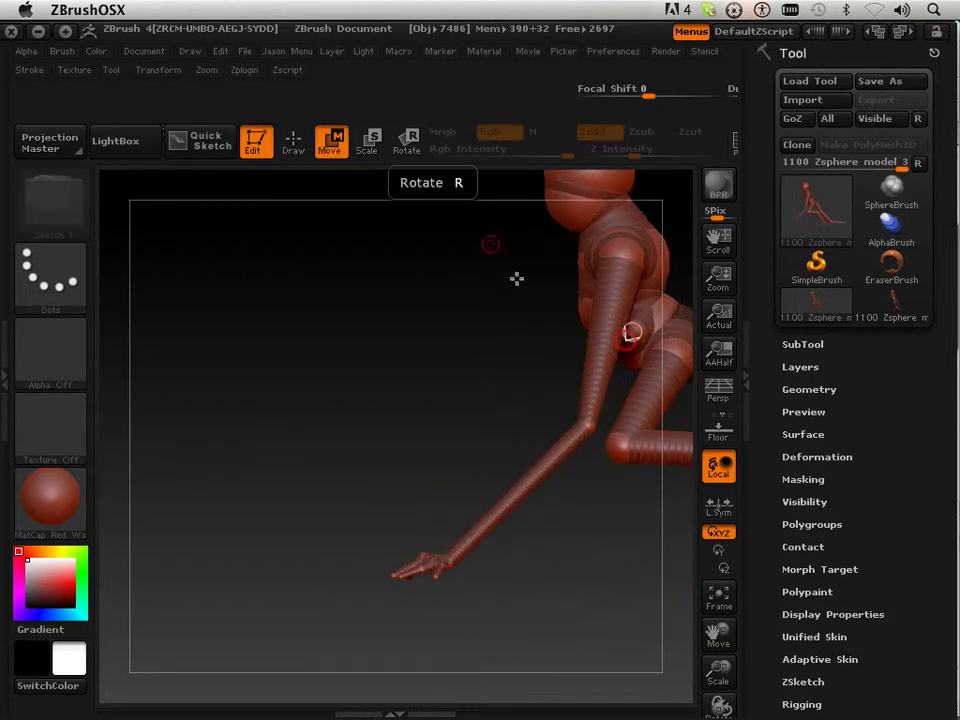
pyautogui.moveTo(617, 349); pyautogui.dragTo(423, 366)
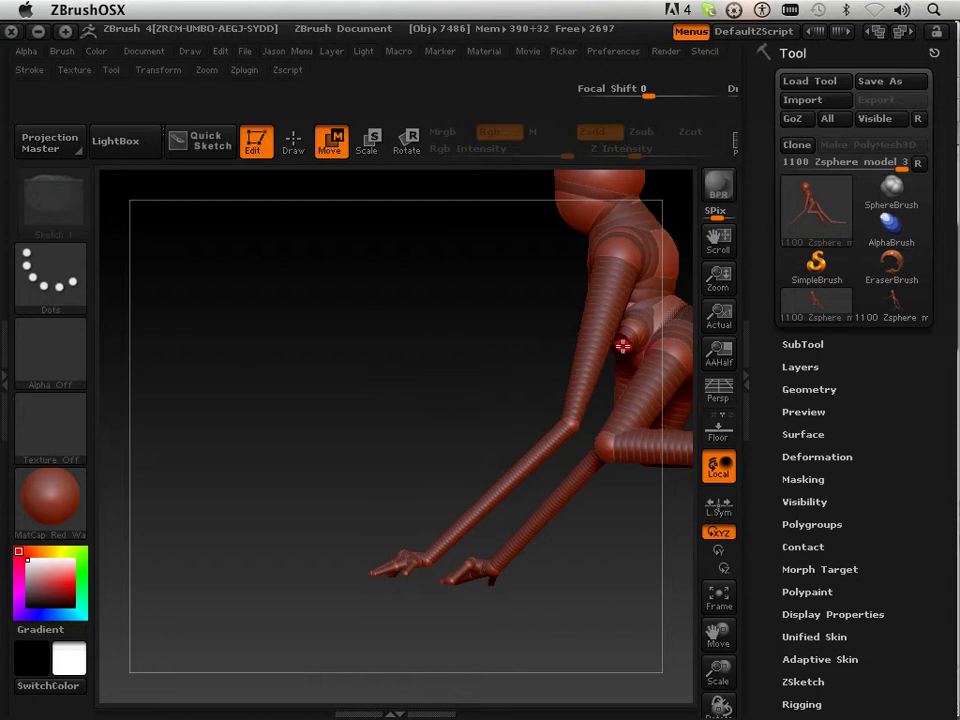
pyautogui.moveTo(623, 347); pyautogui.dragTo(509, 566)
pyautogui.moveTo(420, 523); pyautogui.dragTo(313, 512)
# Step: Preview the adaptive skin around the extra limbs and return to the ZSphere view for drawing
pyautogui.press('a')
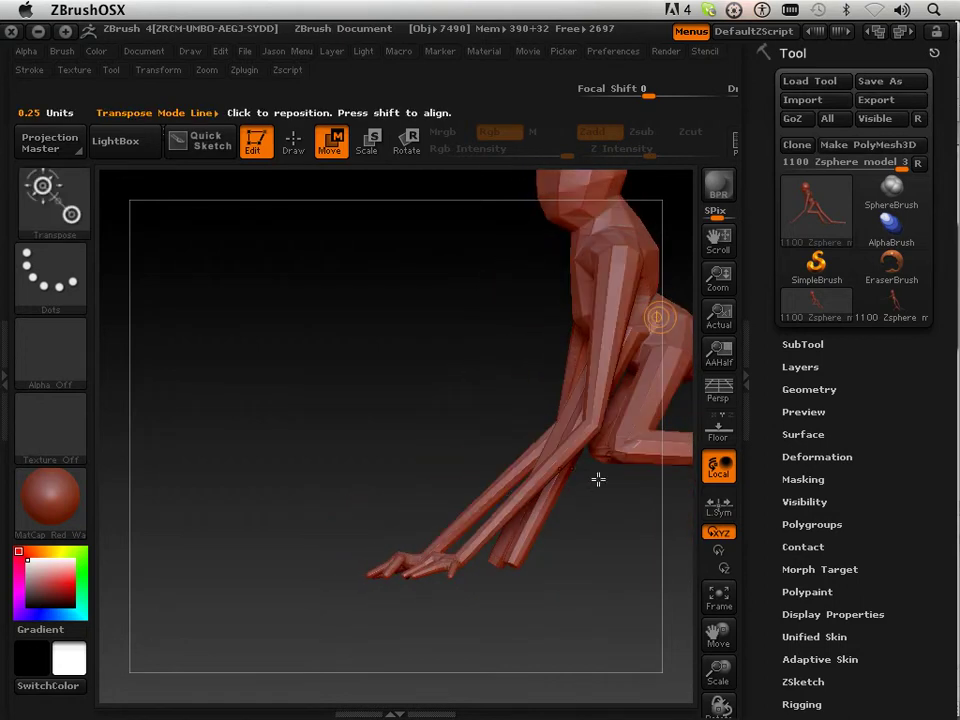
pyautogui.moveTo(718, 632); pyautogui.dragTo(638, 617)
pyautogui.moveTo(548, 598)
pyautogui.mouseDown()
pyautogui.moveTo(521, 596)
pyautogui.moveTo(530, 597)
pyautogui.mouseUp()
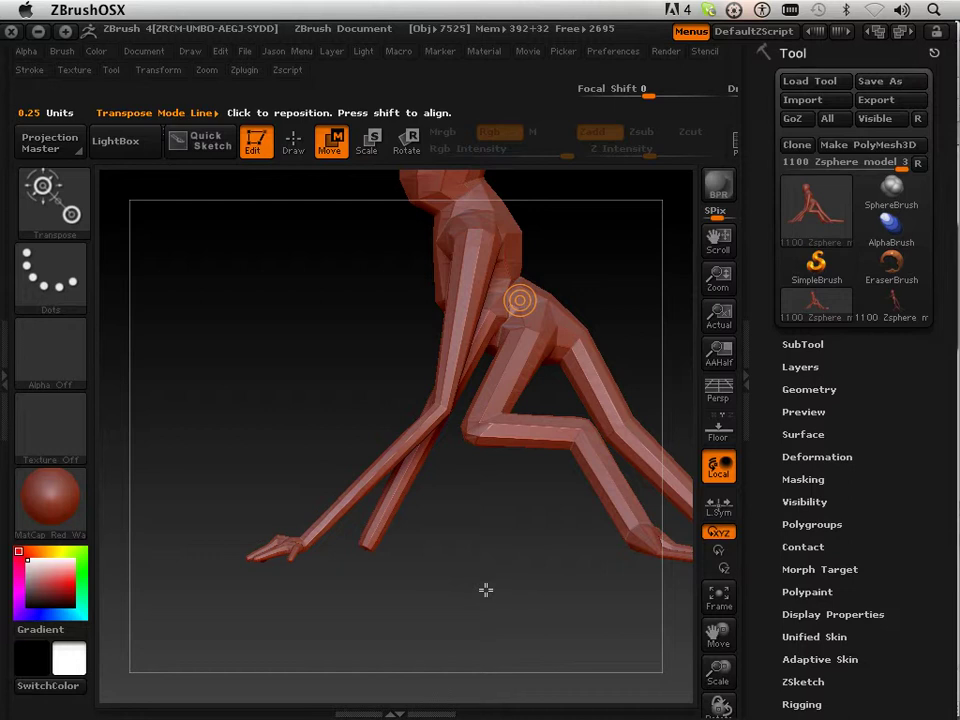
pyautogui.moveTo(478, 578); pyautogui.dragTo(444, 518)
pyautogui.click(295, 144)
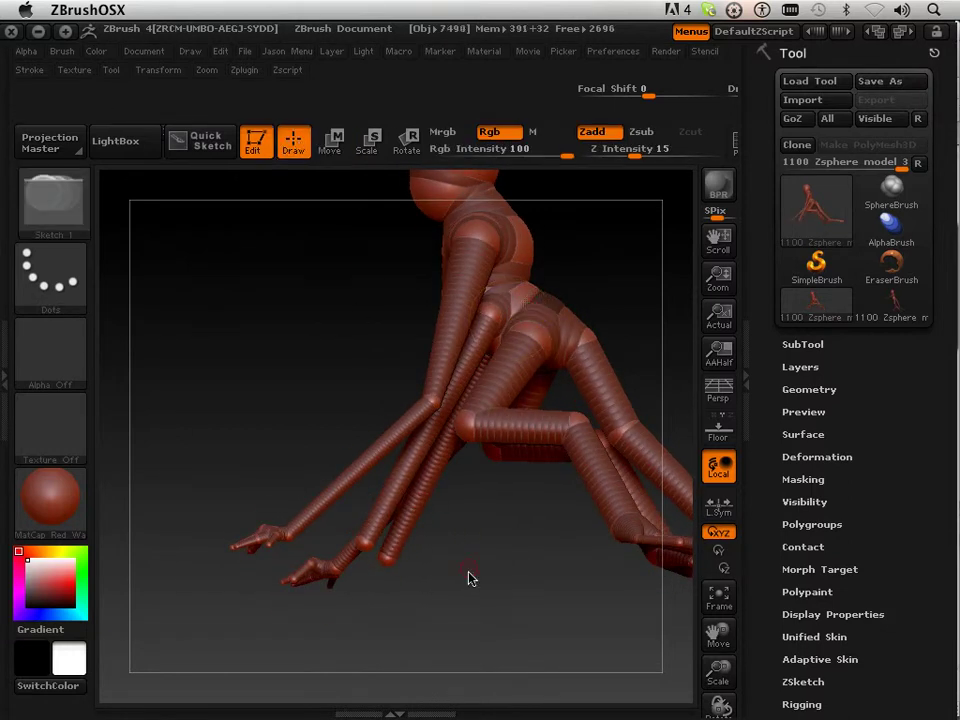
# Step: Insert a mirrored joint ZSphere midway along the extra limbs, move it backward to bend them, and preview the adaptive skin
pyautogui.moveTo(469, 576); pyautogui.dragTo(428, 432)
pyautogui.click(427, 428)
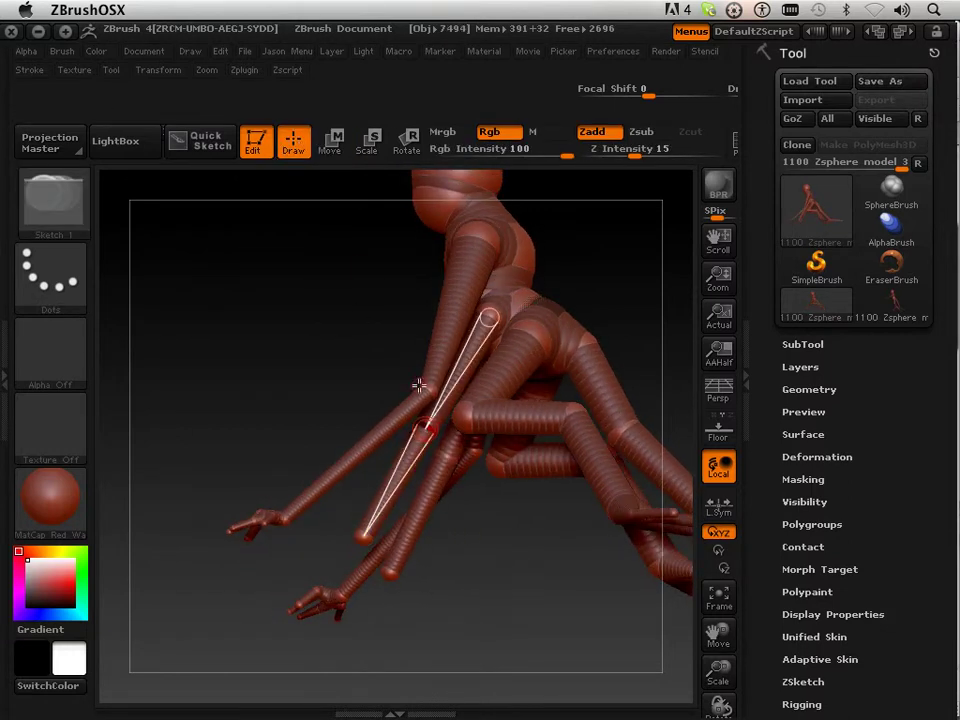
pyautogui.click(330, 146)
pyautogui.moveTo(424, 428); pyautogui.dragTo(454, 441)
pyautogui.moveTo(497, 572); pyautogui.dragTo(505, 618)
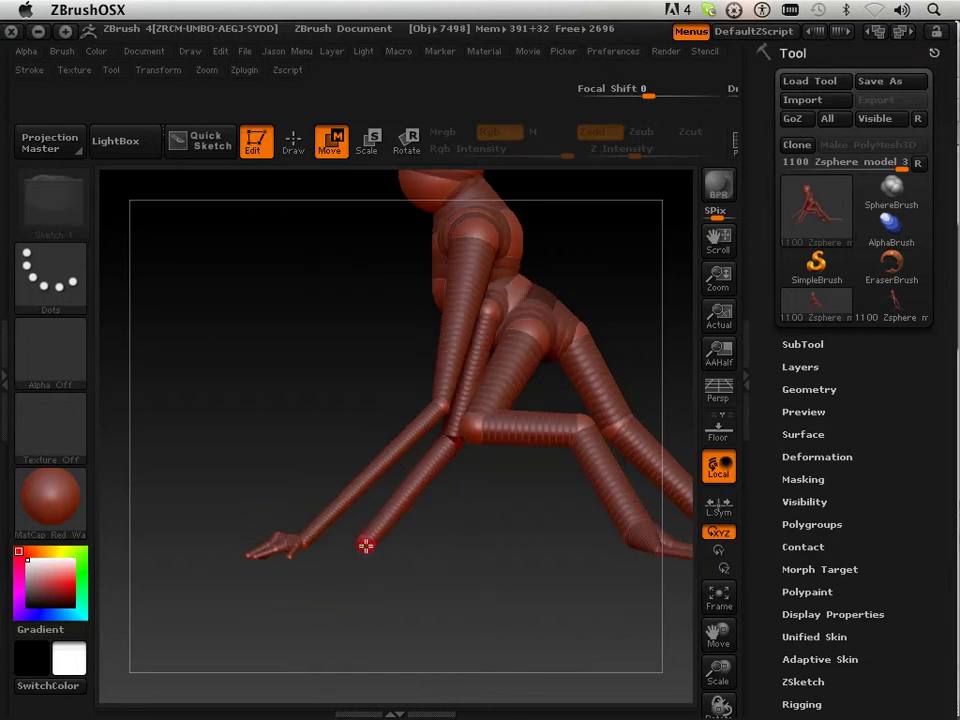
pyautogui.moveTo(366, 546); pyautogui.dragTo(555, 499)
pyautogui.press('a')
pyautogui.press('a')
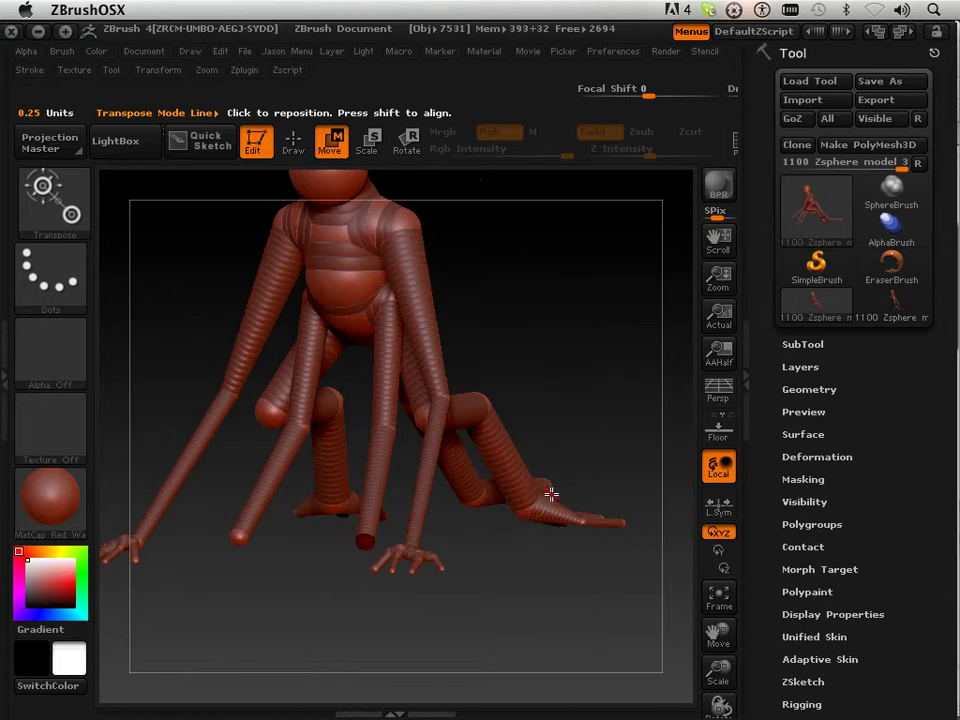
# Step: Add a ZSphere at the tip of each extra limb and move it forward and inward as the first toe
pyautogui.click(293, 142)
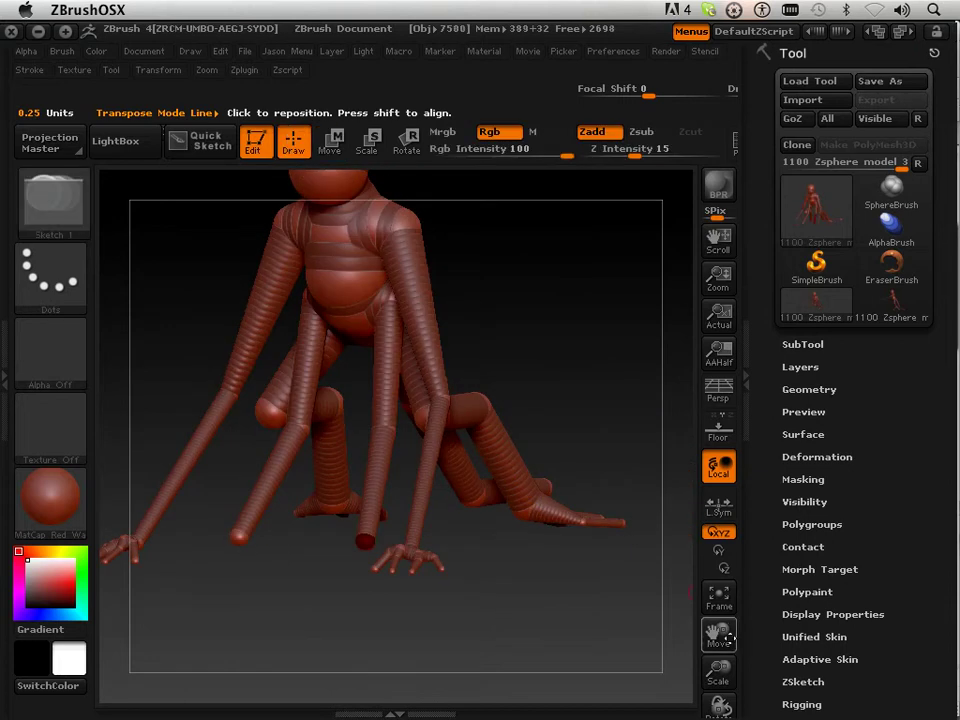
pyautogui.moveTo(722, 672)
pyautogui.mouseDown()
pyautogui.moveTo(671, 654)
pyautogui.moveTo(754, 628)
pyautogui.moveTo(712, 668)
pyautogui.mouseUp()
pyautogui.moveTo(621, 626); pyautogui.dragTo(634, 615)
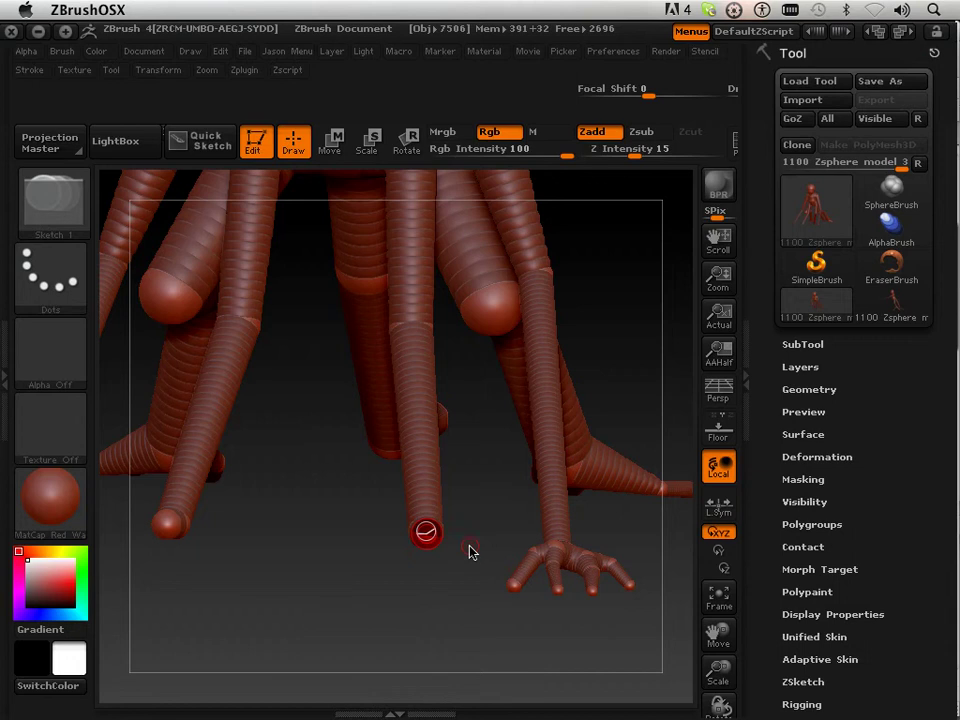
pyautogui.moveTo(470, 551)
pyautogui.mouseDown()
pyautogui.moveTo(412, 566)
pyautogui.moveTo(456, 549)
pyautogui.moveTo(446, 574)
pyautogui.moveTo(409, 563)
pyautogui.moveTo(396, 450)
pyautogui.mouseUp()
pyautogui.click(331, 141)
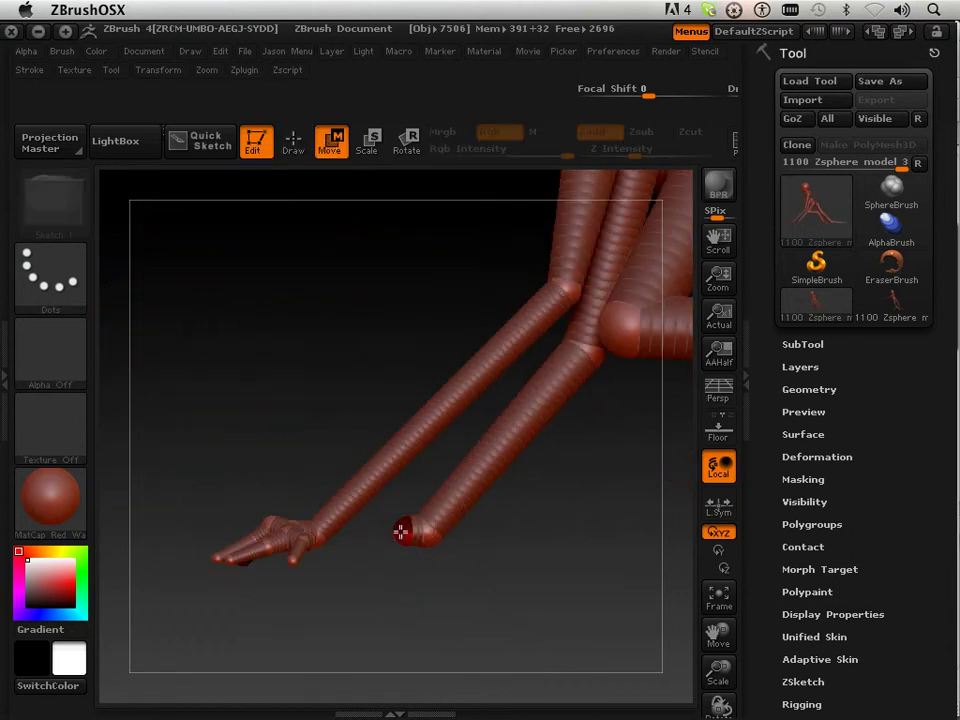
pyautogui.moveTo(367, 536); pyautogui.dragTo(400, 477)
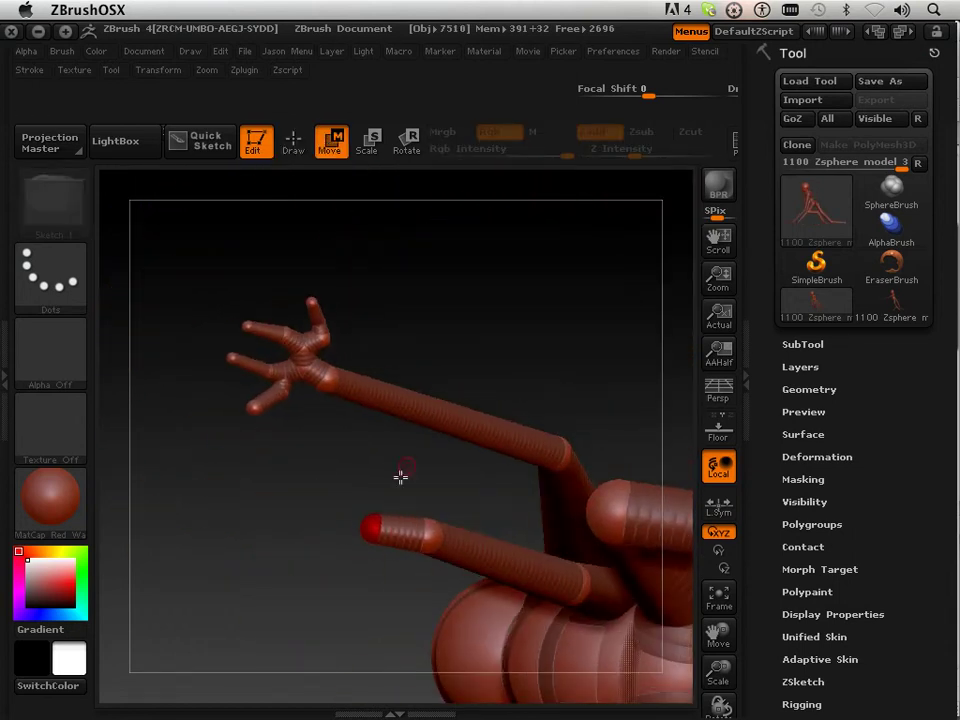
pyautogui.moveTo(371, 530); pyautogui.dragTo(375, 564)
pyautogui.moveTo(335, 460); pyautogui.dragTo(492, 595)
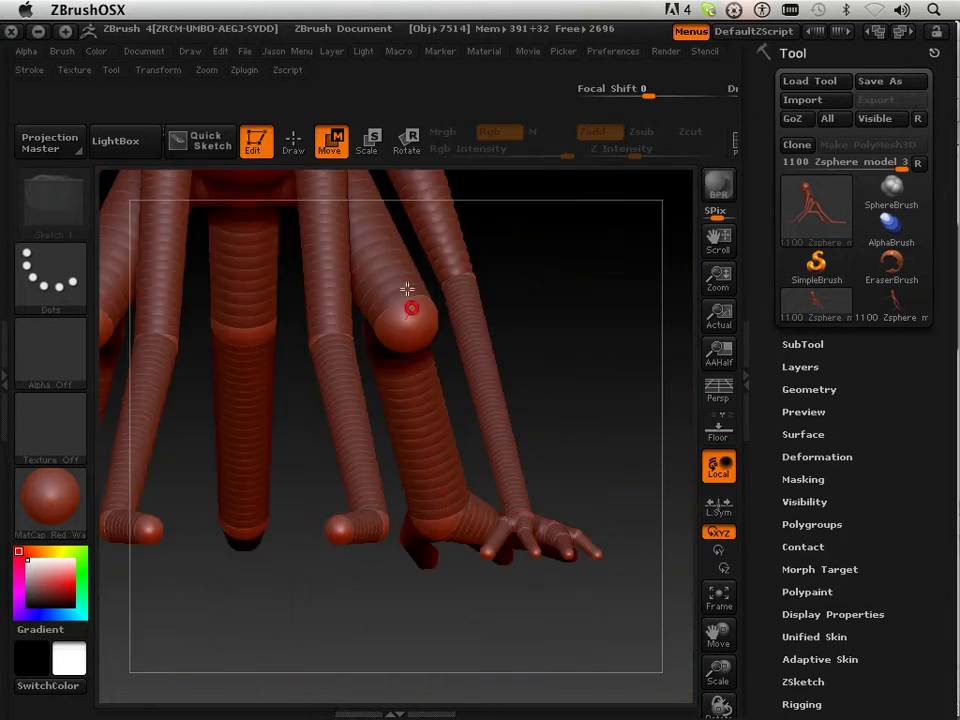
# Step: Add a second ZSphere at the tip of each extra limb and pull it outward as the opposite toe
pyautogui.click(298, 143)
pyautogui.moveTo(493, 301)
pyautogui.mouseDown()
pyautogui.moveTo(575, 245)
pyautogui.moveTo(579, 181)
pyautogui.mouseUp()
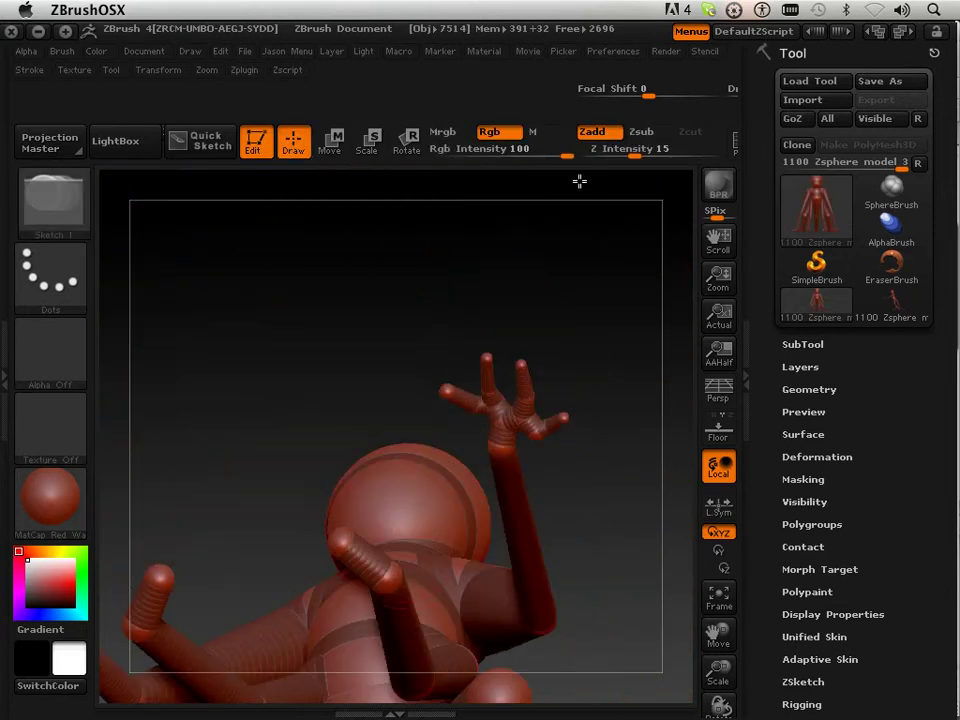
pyautogui.moveTo(411, 444); pyautogui.dragTo(412, 549)
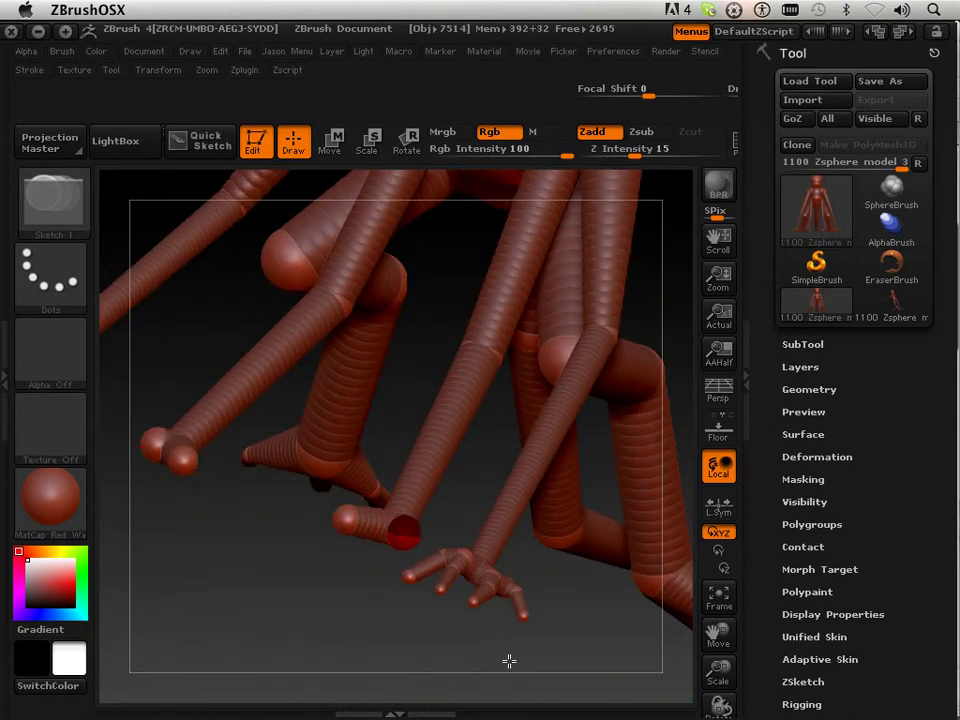
pyautogui.moveTo(509, 661); pyautogui.dragTo(439, 349)
pyautogui.press('a')
pyautogui.press('a')
pyautogui.click(333, 142)
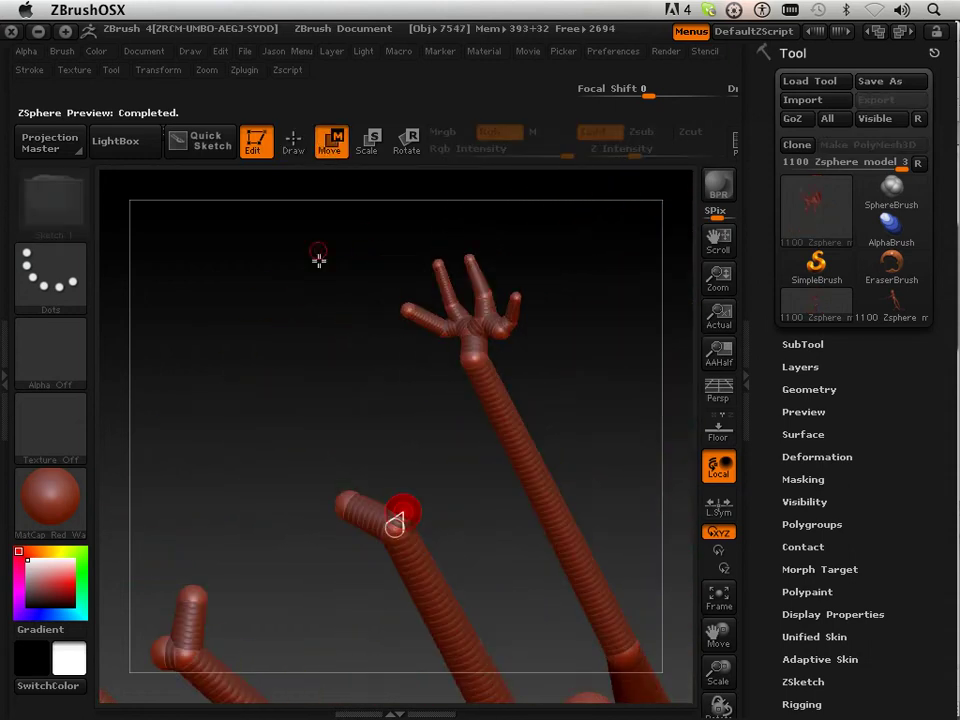
pyautogui.moveTo(413, 504); pyautogui.dragTo(431, 470)
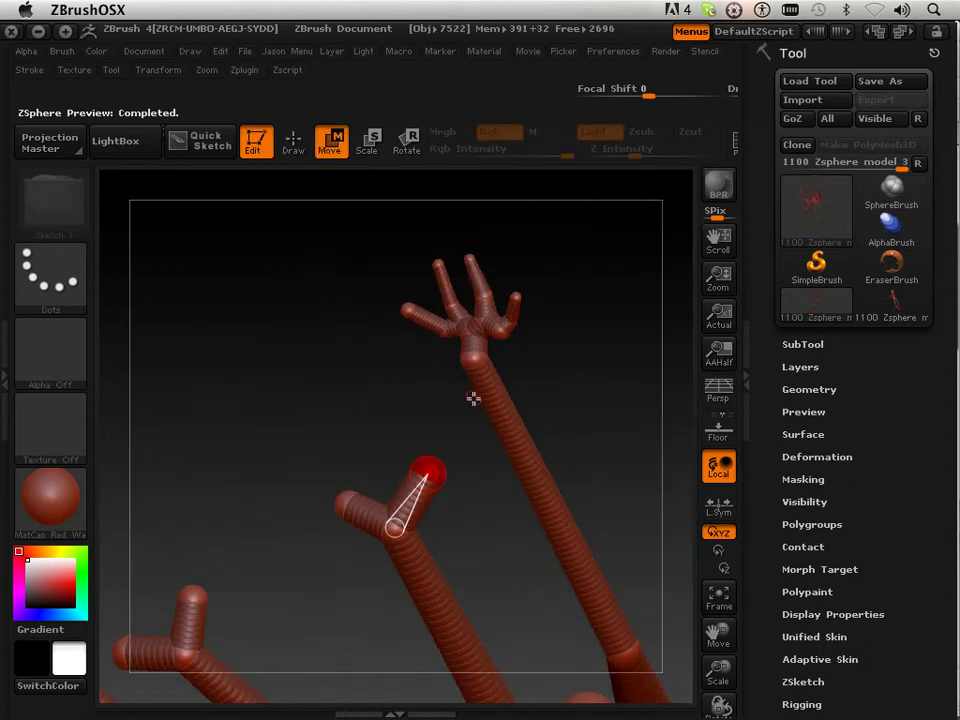
pyautogui.moveTo(572, 341); pyautogui.dragTo(588, 582)
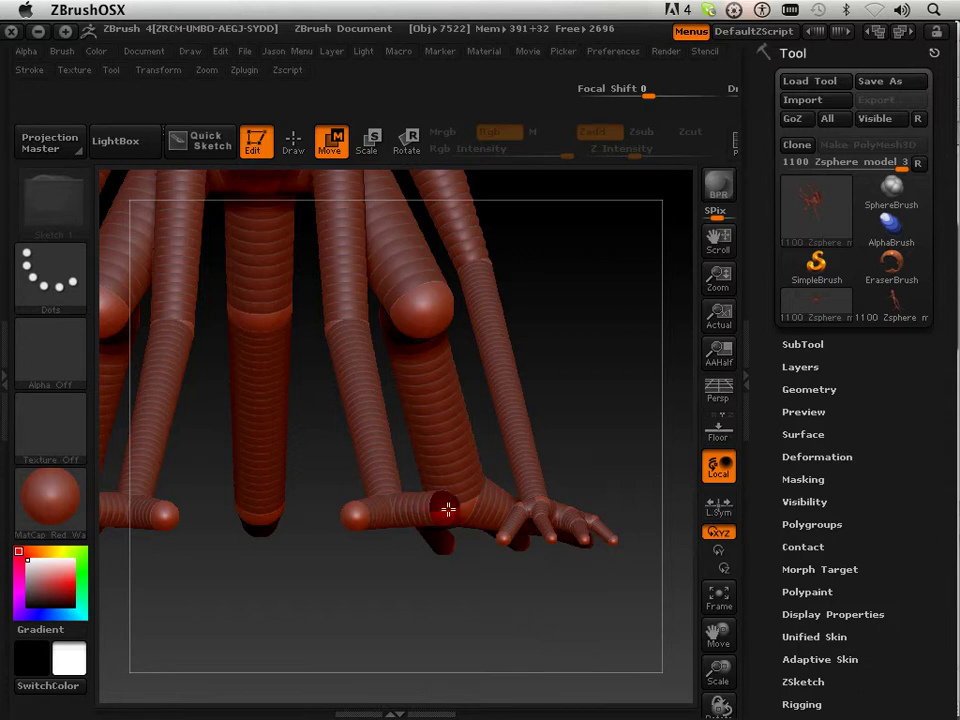
# Step: Lower the toe ZSpheres of the extra limbs slightly and check them in the adaptive skin preview
pyautogui.click(355, 522)
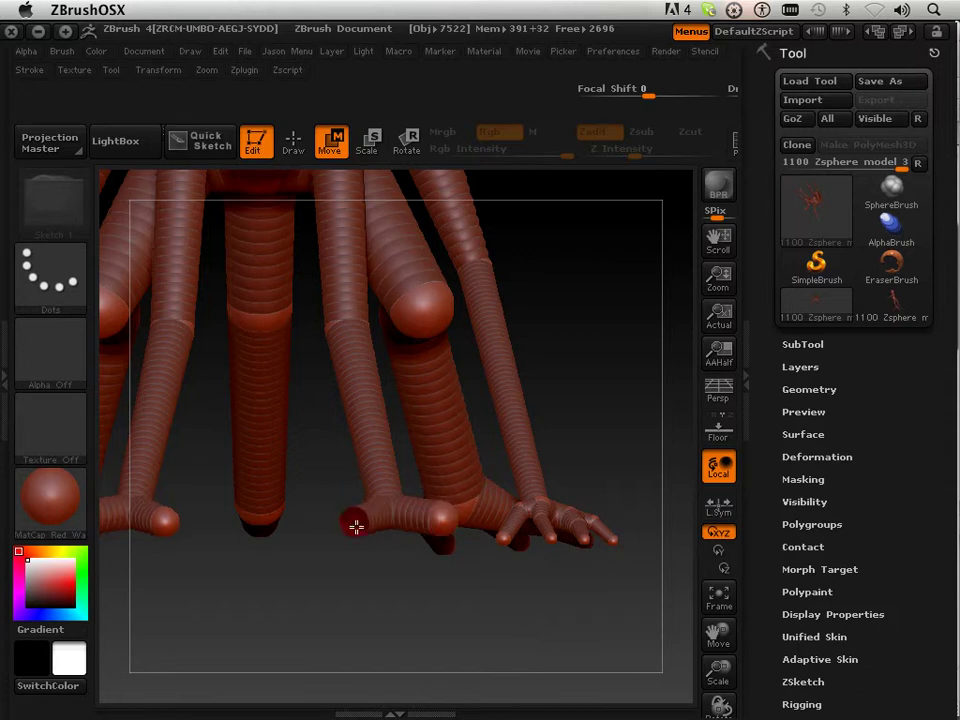
pyautogui.press('a')
pyautogui.press('a')
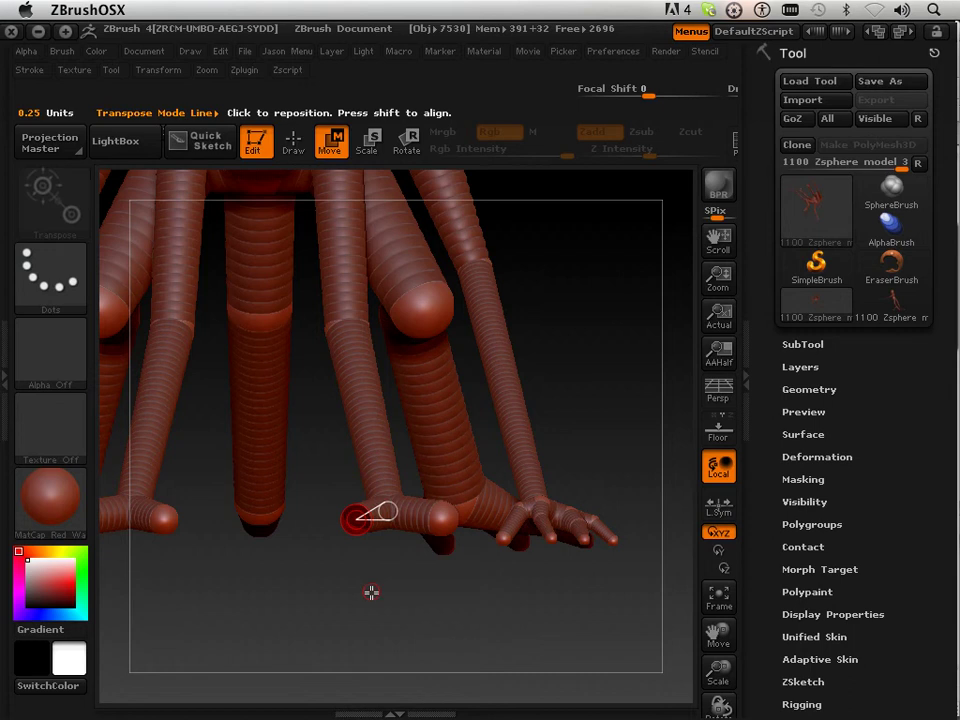
# Step: Examine the adaptive skin of the extra feet up close and of the whole figure in side view
pyautogui.moveTo(371, 592); pyautogui.dragTo(275, 608)
pyautogui.press('a')
pyautogui.press('a')
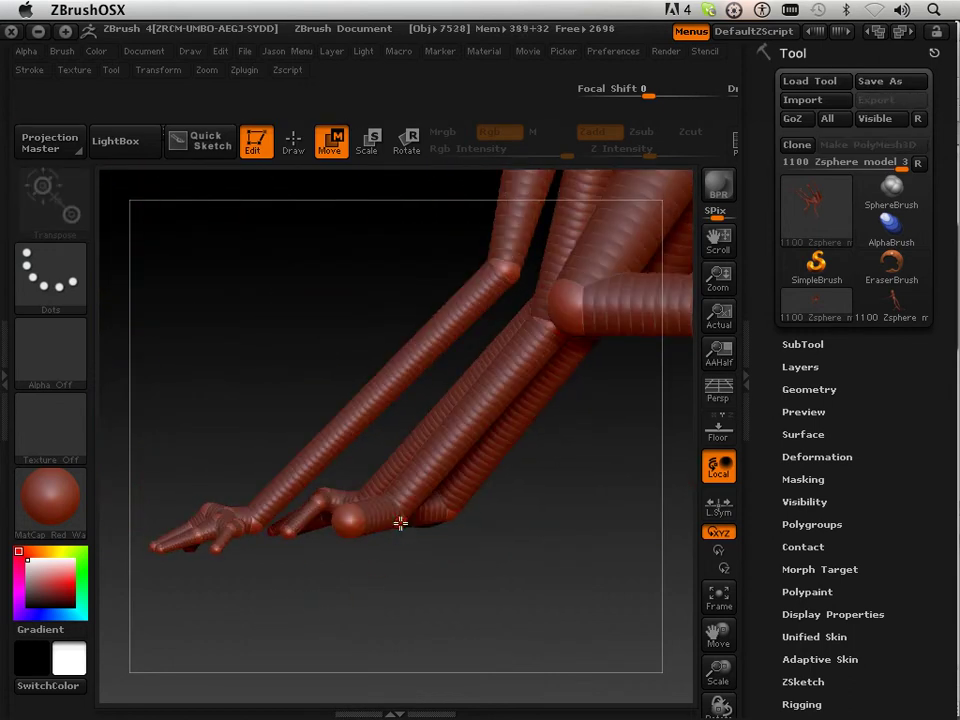
pyautogui.press('a')
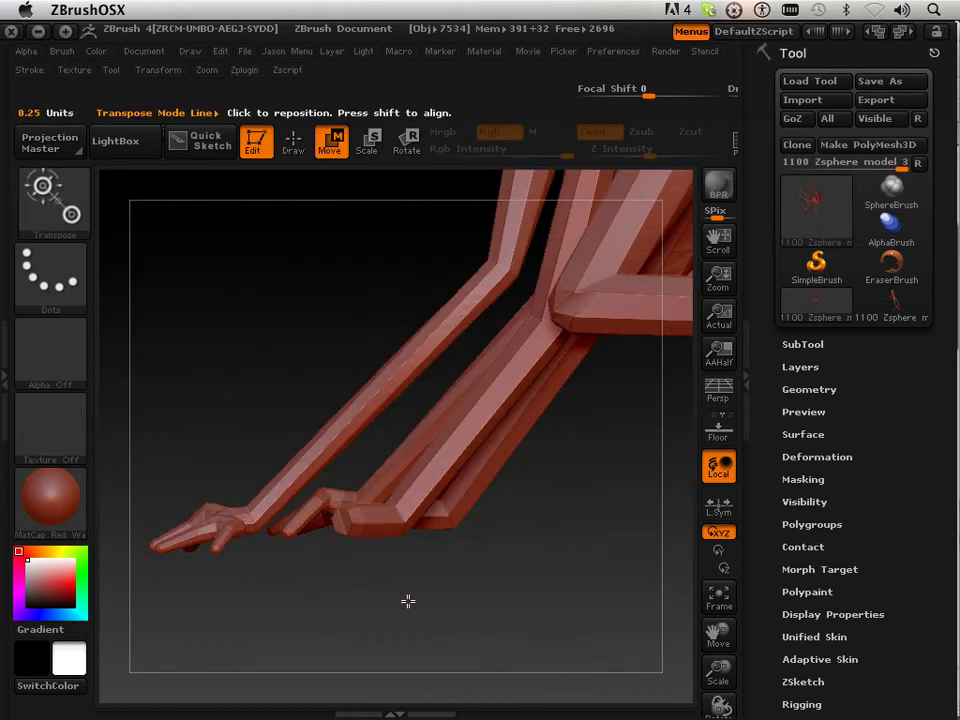
pyautogui.moveTo(409, 600); pyautogui.dragTo(619, 609)
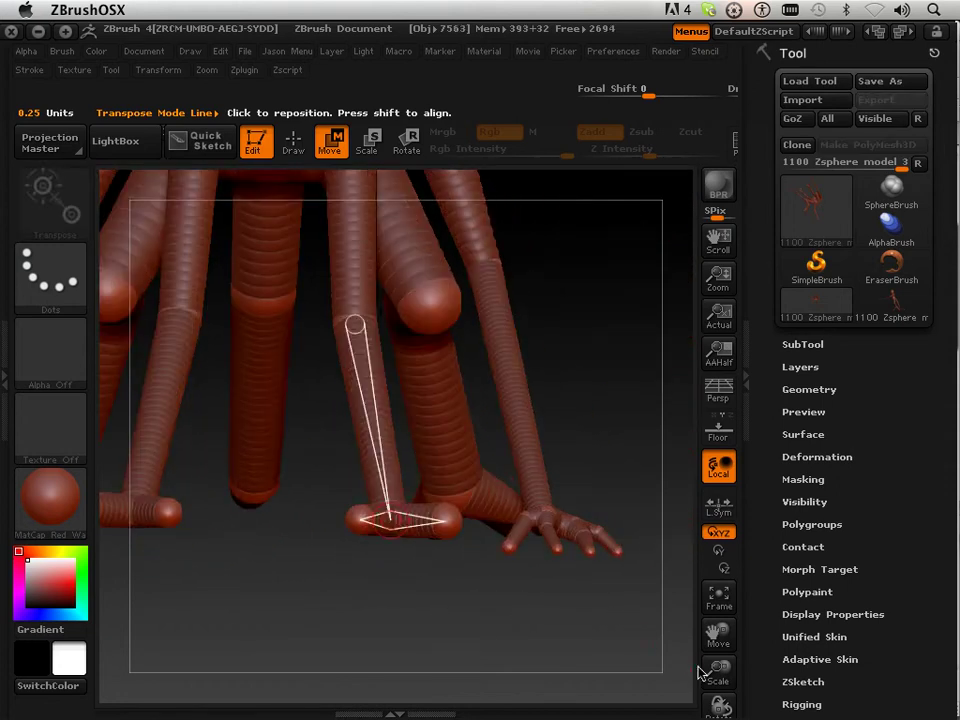
pyautogui.moveTo(712, 672); pyautogui.dragTo(529, 585)
pyautogui.press('a')
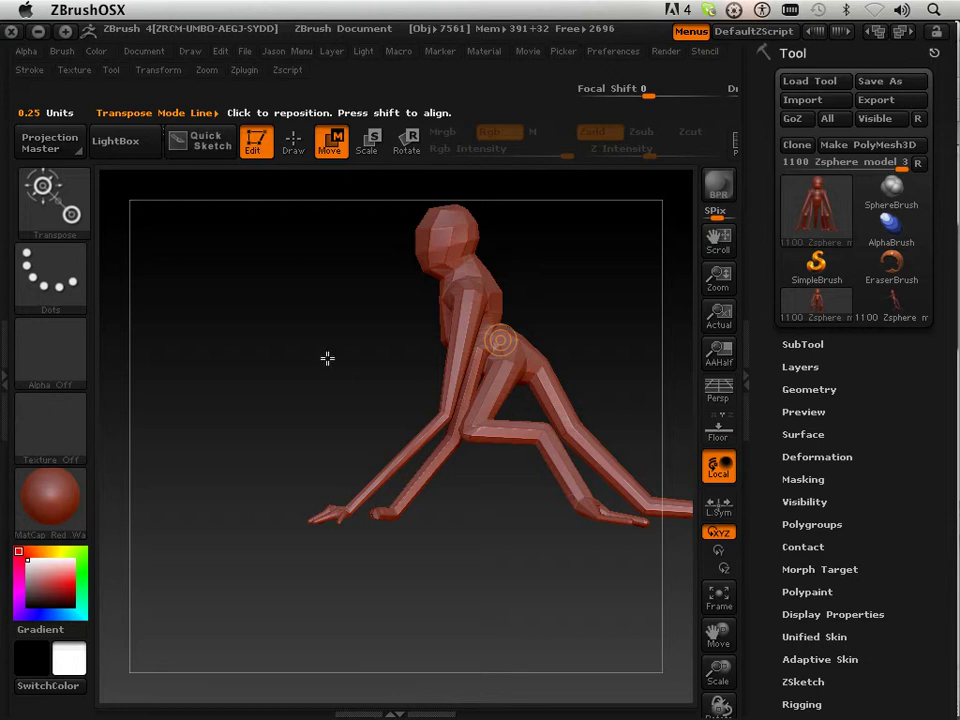
pyautogui.press('a')
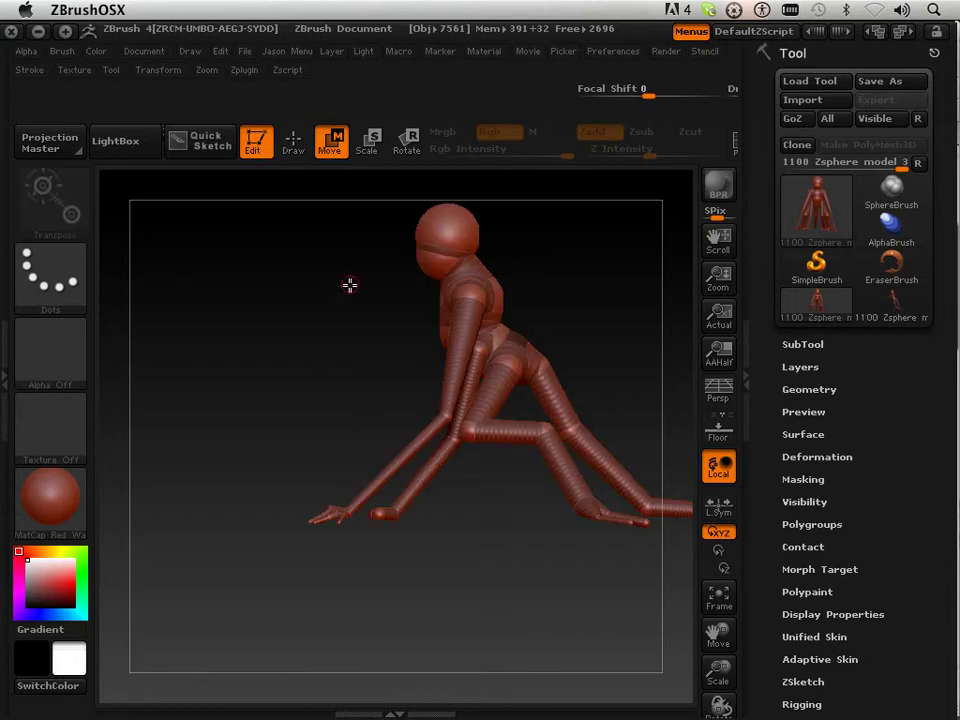
# Step: Try rotating the upper and lower segments of the extra limbs to a new pose, and undo the rotations
pyautogui.click(401, 148)
pyautogui.moveTo(453, 440)
pyautogui.mouseDown()
pyautogui.moveTo(467, 377)
pyautogui.moveTo(448, 364)
pyautogui.moveTo(428, 385)
pyautogui.mouseUp()
pyautogui.moveTo(384, 440); pyautogui.dragTo(530, 450)
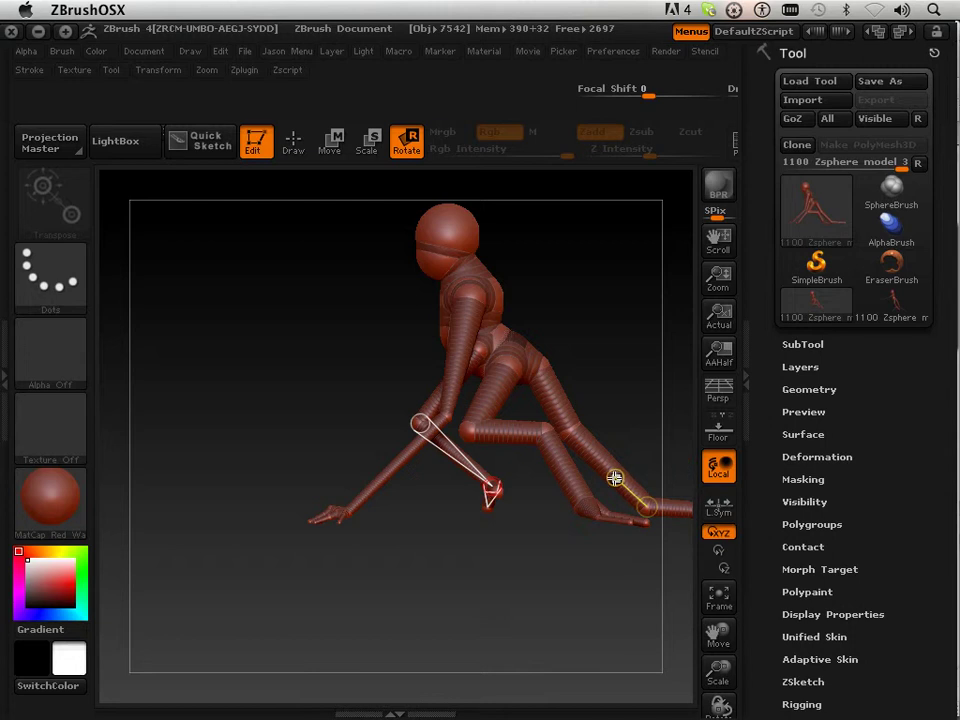
pyautogui.press('super+z')
pyautogui.press('super+z')
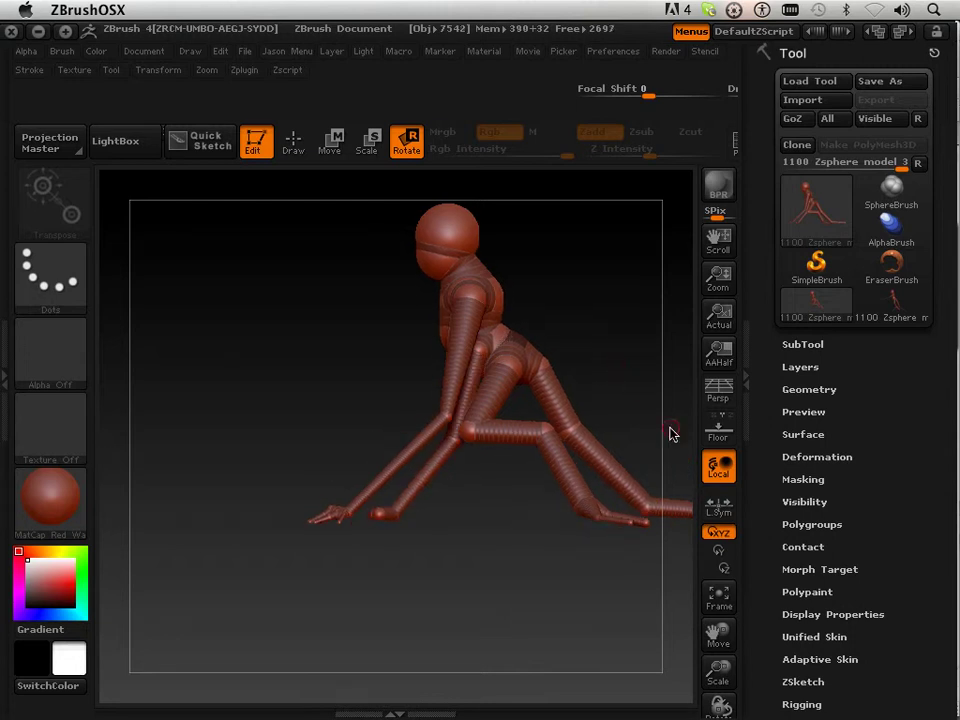
# Step: Examine the adaptive skin of the head and torso up close from the side, and return to the ZSpheres
pyautogui.moveTo(708, 677)
pyautogui.mouseDown()
pyautogui.moveTo(709, 690)
pyautogui.moveTo(709, 681)
pyautogui.mouseUp()
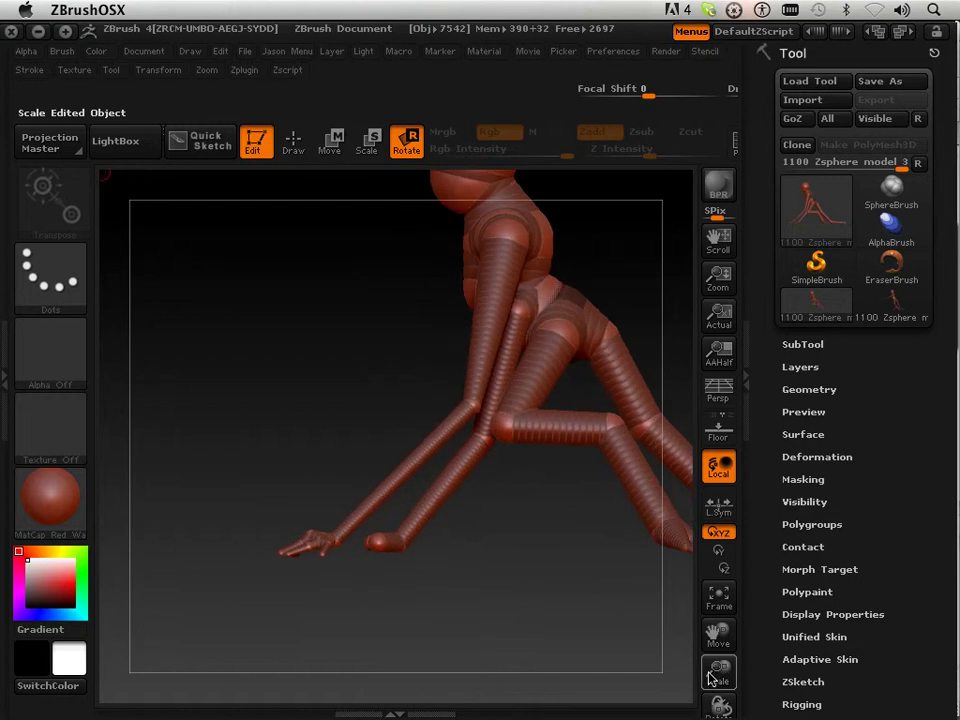
pyautogui.moveTo(709, 628); pyautogui.dragTo(665, 701)
pyautogui.press('a')
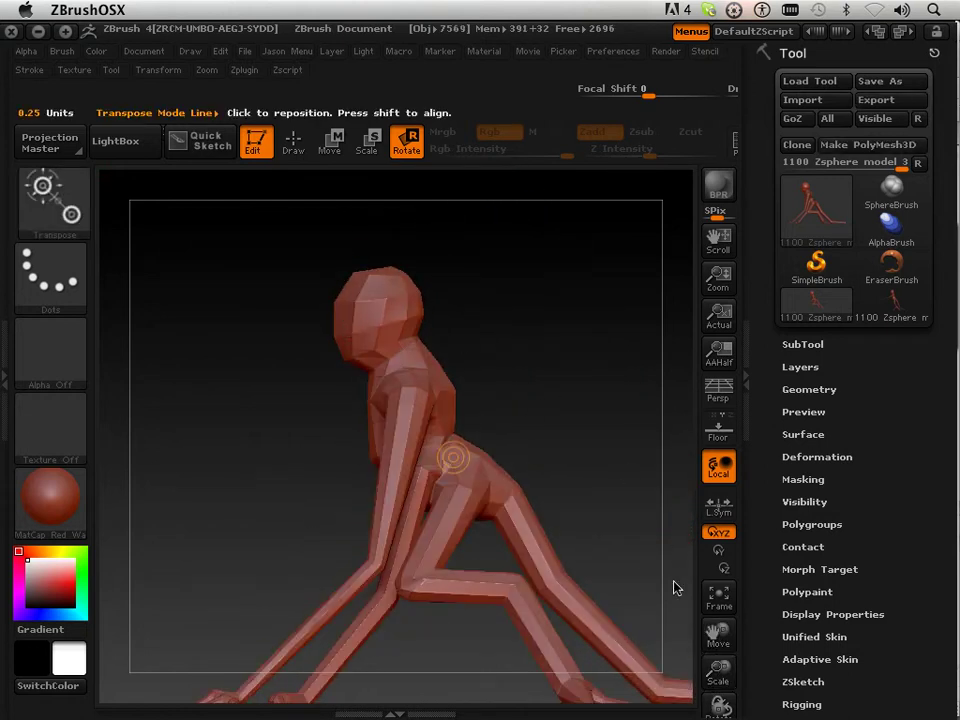
pyautogui.moveTo(717, 675); pyautogui.dragTo(686, 690)
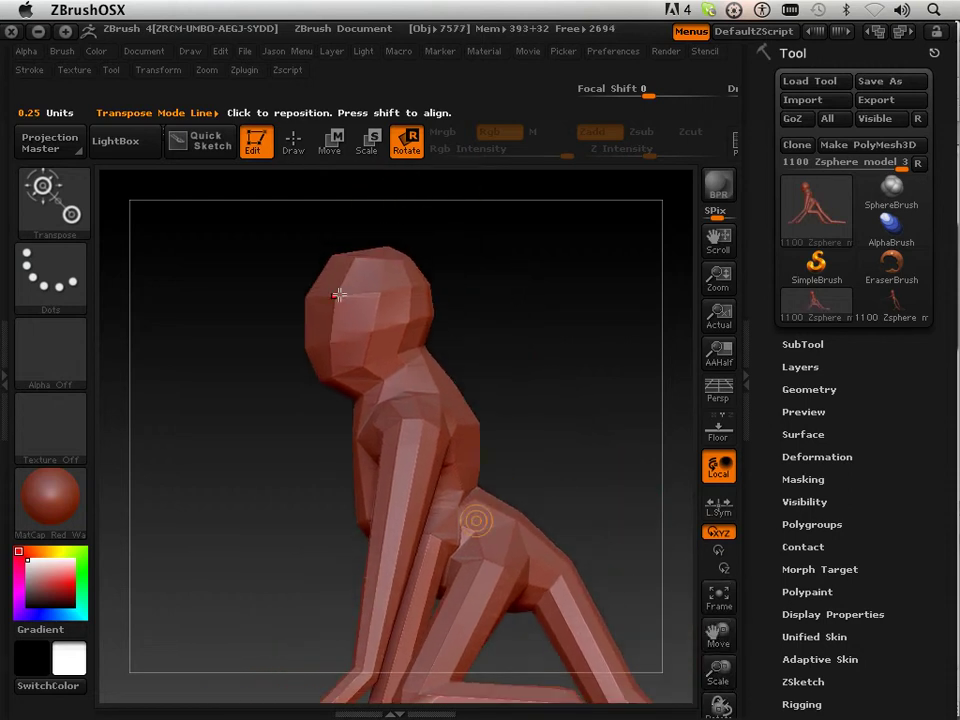
pyautogui.moveTo(232, 377); pyautogui.dragTo(279, 364)
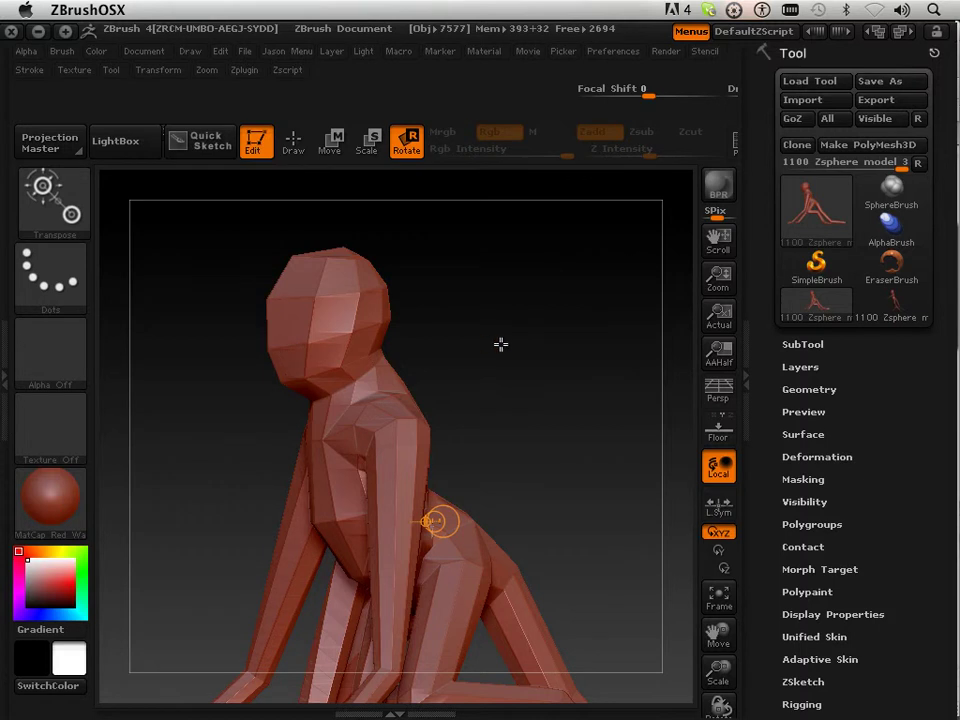
pyautogui.press('a')
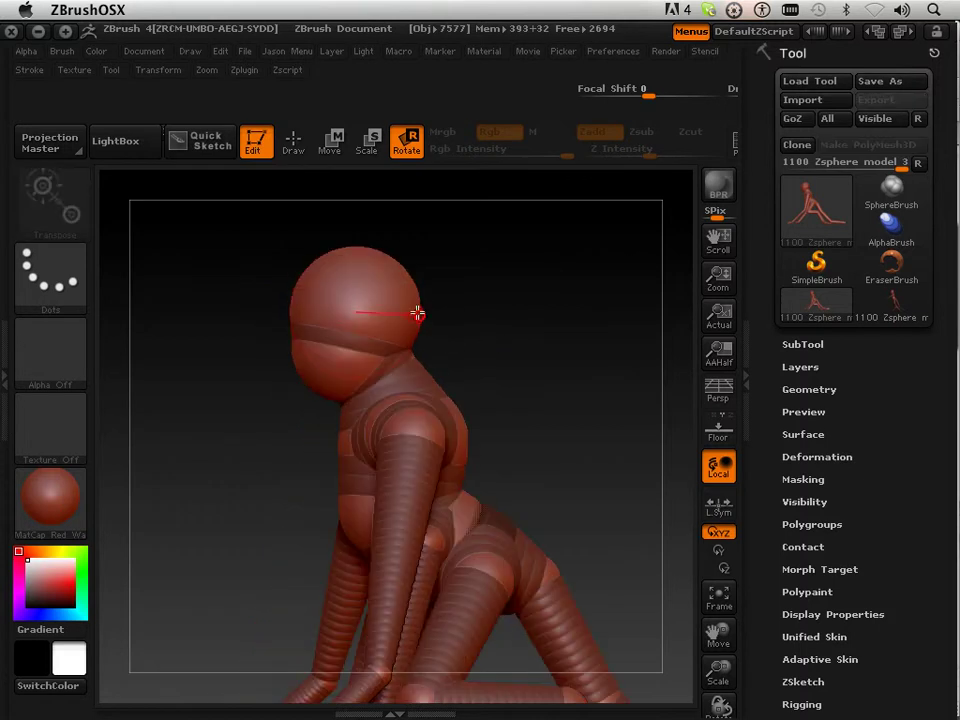
# Step: Insert a ZSphere between the head and jaw ZSpheres, turn on the polyframe display, and preview the adaptive skin
pyautogui.click(299, 157)
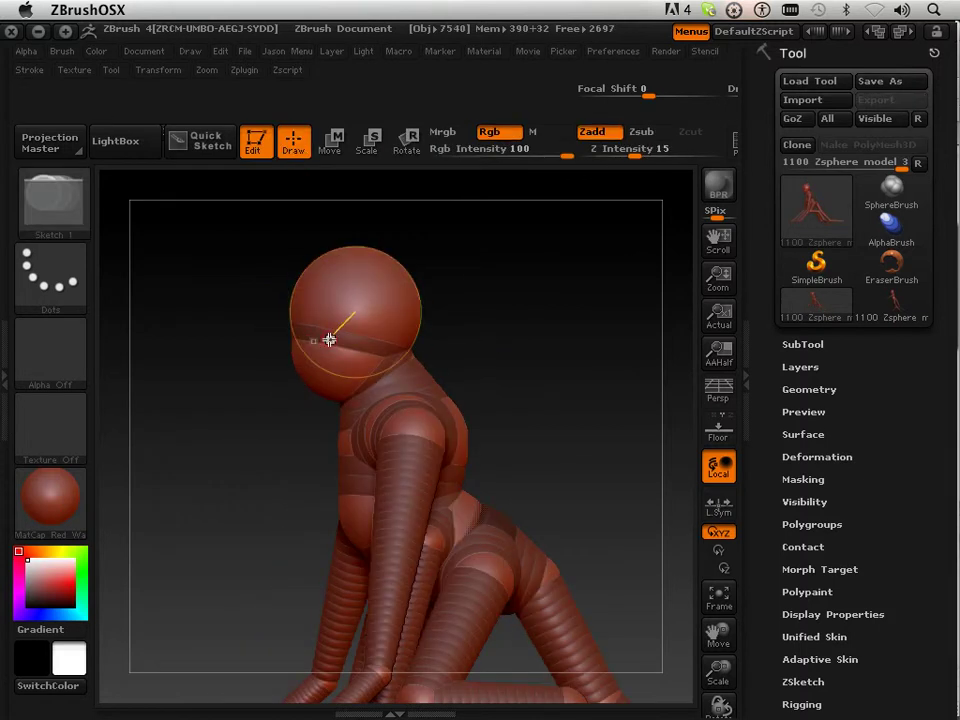
pyautogui.press('a')
pyautogui.moveTo(465, 360)
pyautogui.mouseDown()
pyautogui.moveTo(510, 349)
pyautogui.moveTo(501, 358)
pyautogui.moveTo(497, 345)
pyautogui.moveTo(525, 336)
pyautogui.mouseUp()
pyautogui.click(735, 150)
pyautogui.press('a')
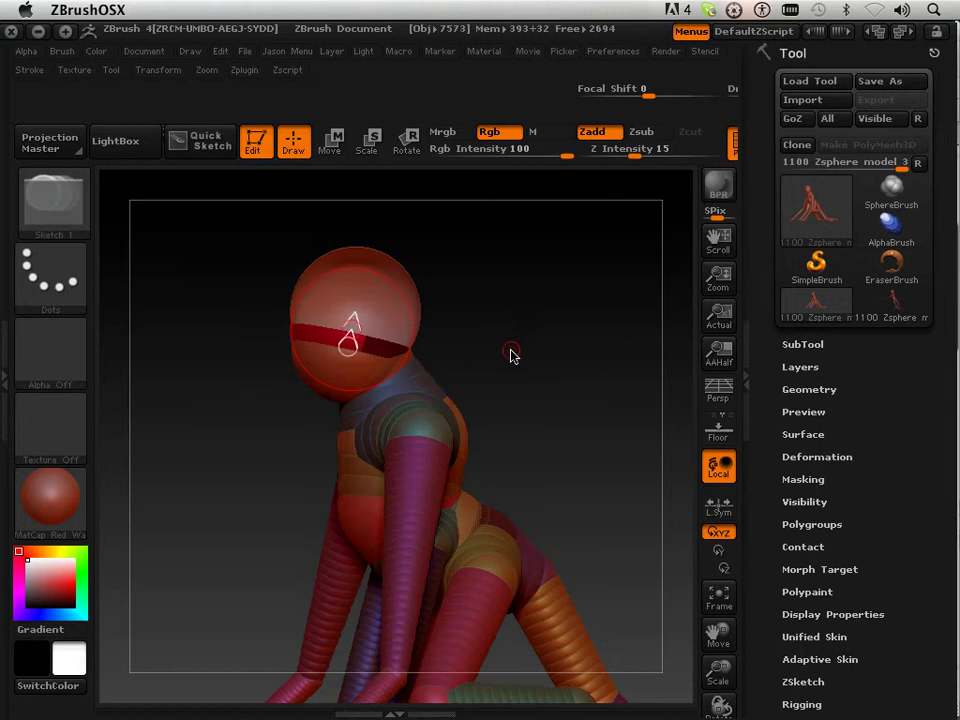
pyautogui.press('a')
pyautogui.press('a')
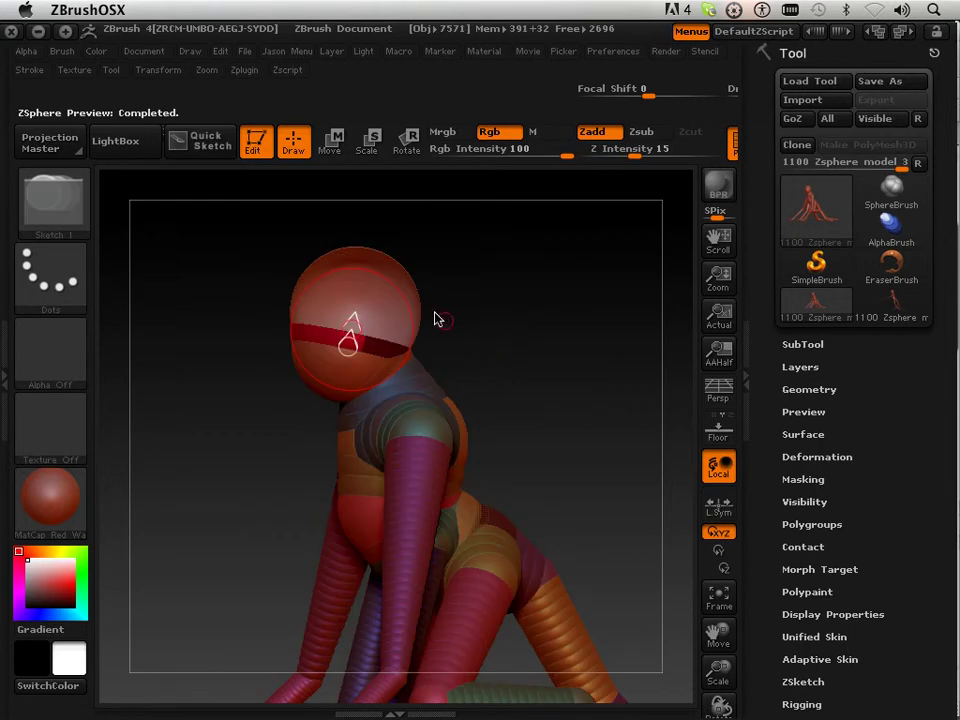
# Step: Move the top head ZSphere up and back, raise the inserted middle ZSphere, and preview the elongated head
pyautogui.click(335, 142)
pyautogui.moveTo(358, 285); pyautogui.dragTo(346, 325)
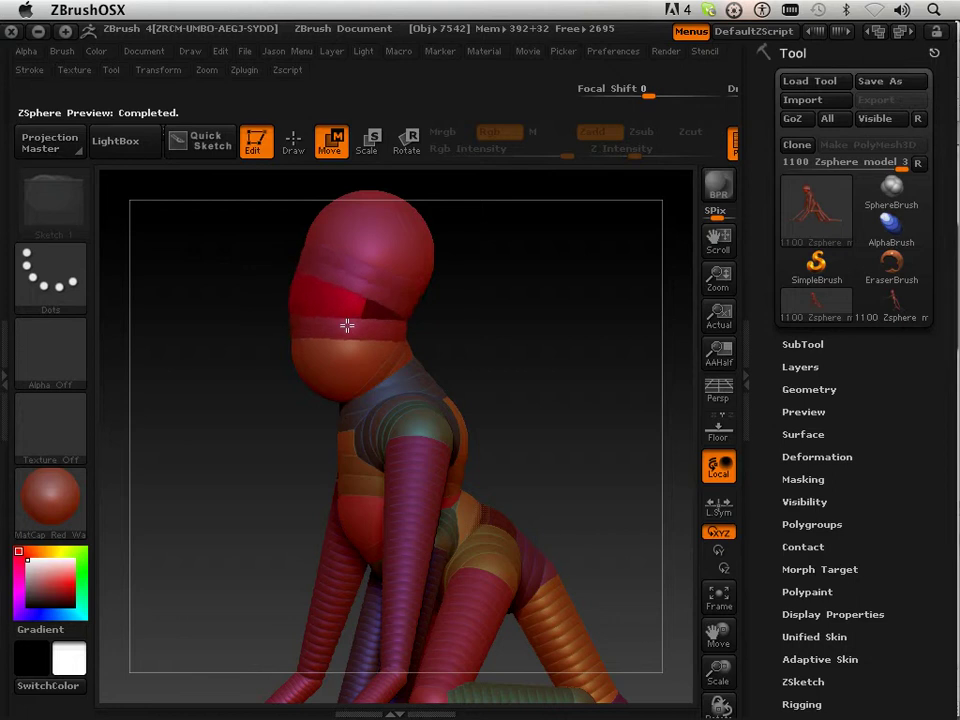
pyautogui.press('a')
pyautogui.press('a')
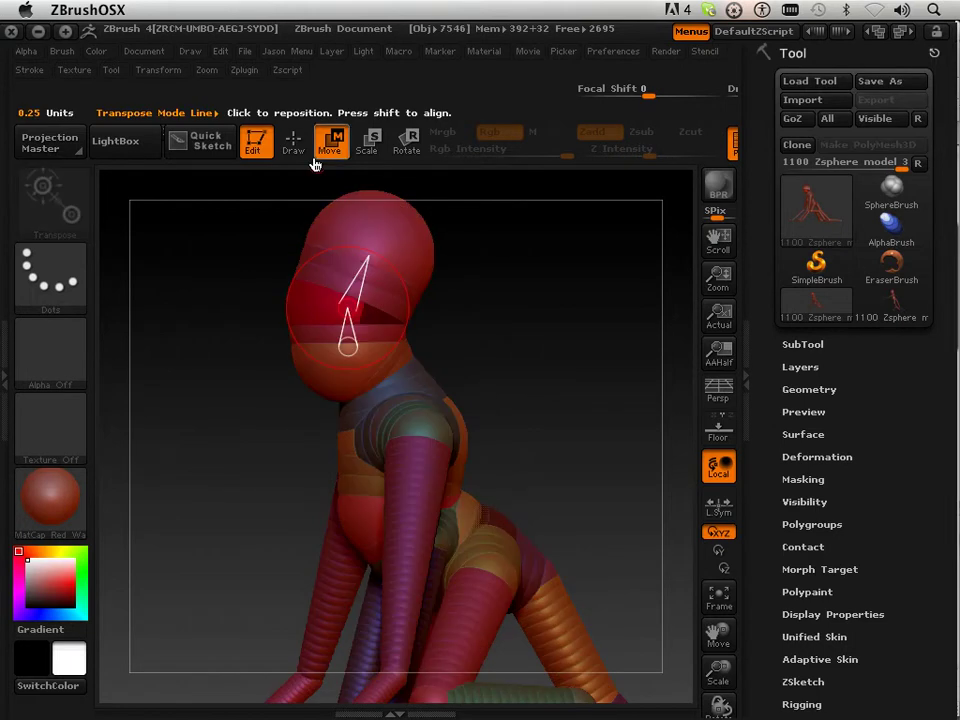
# Step: Insert another ZSphere between the middle head and jaw ZSpheres and preview the adaptive skin
pyautogui.click(293, 145)
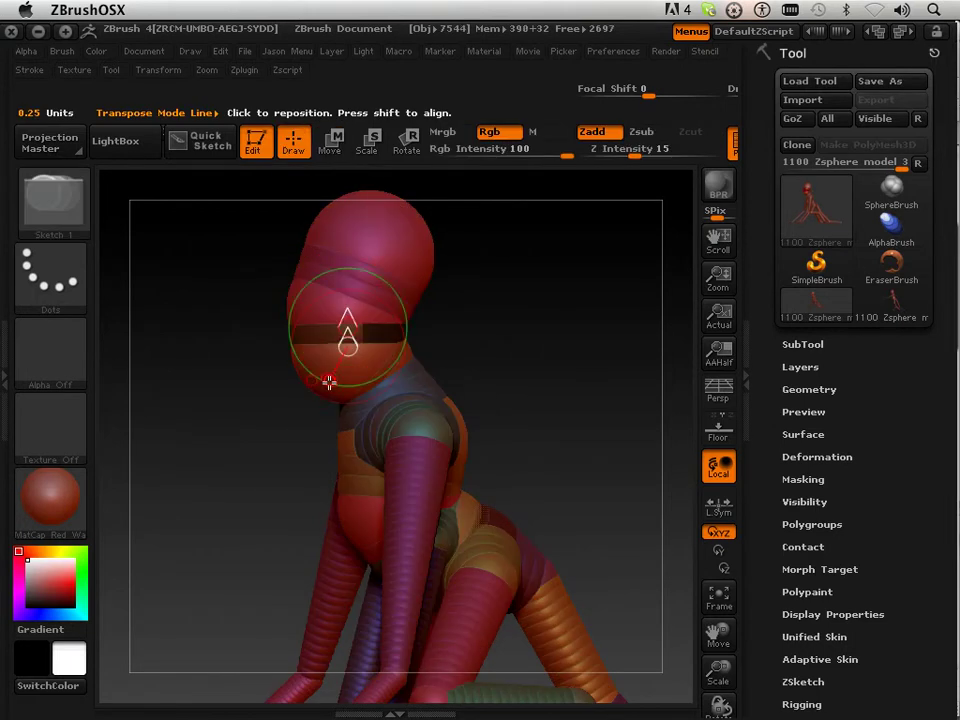
pyautogui.press('a')
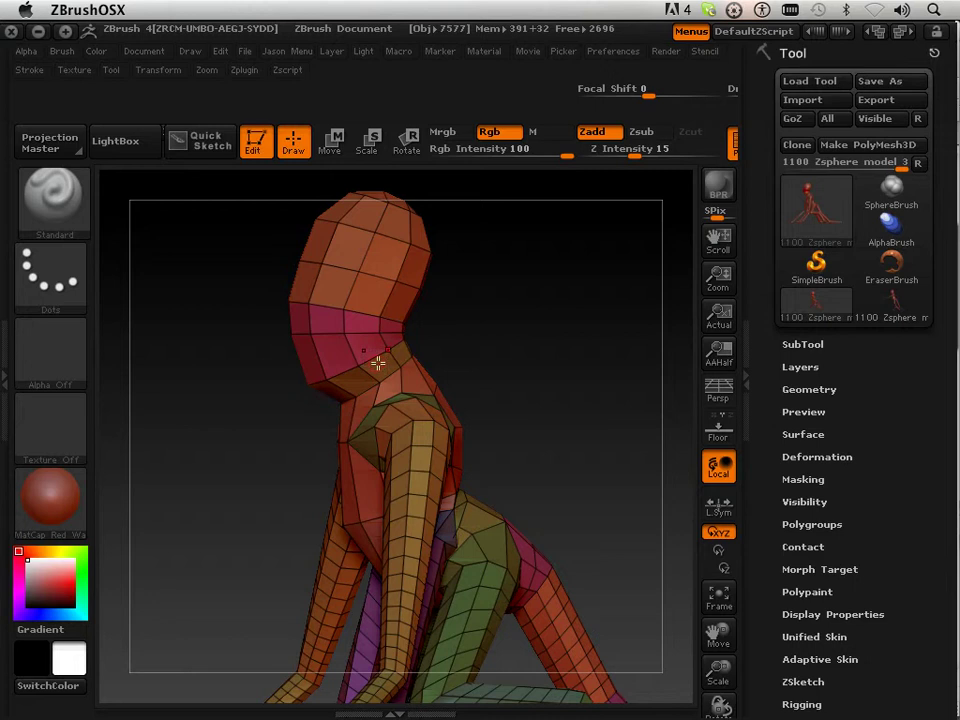
pyautogui.press('a')
# Step: Lower the top head ZSphere toward the middle ones to shorten the skull, checking the adaptive skin
pyautogui.click(335, 145)
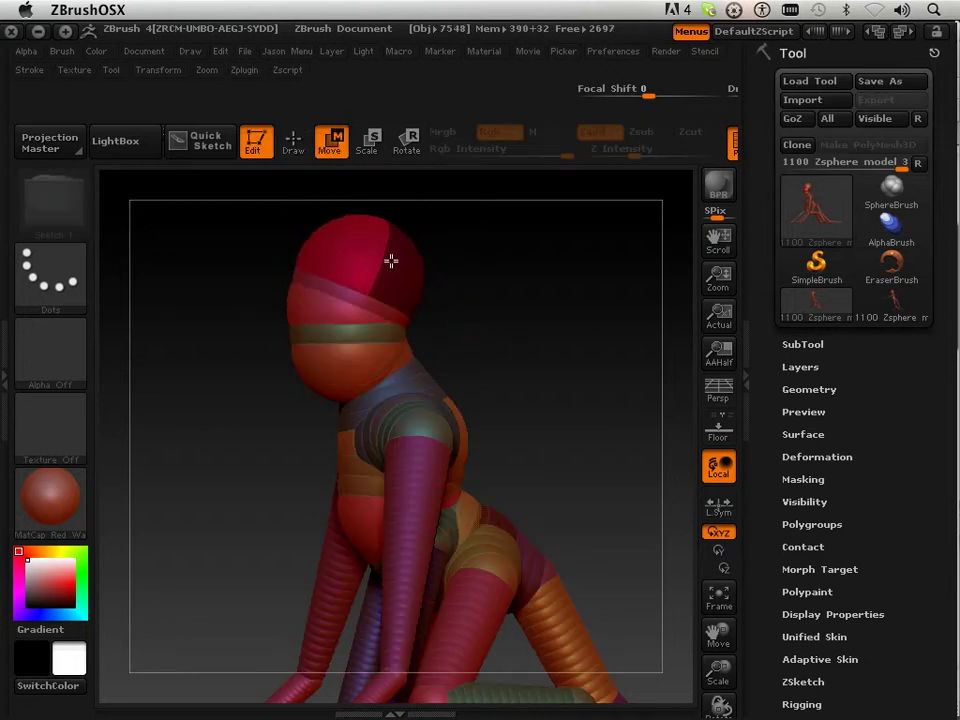
pyautogui.press('a')
pyautogui.press('a')
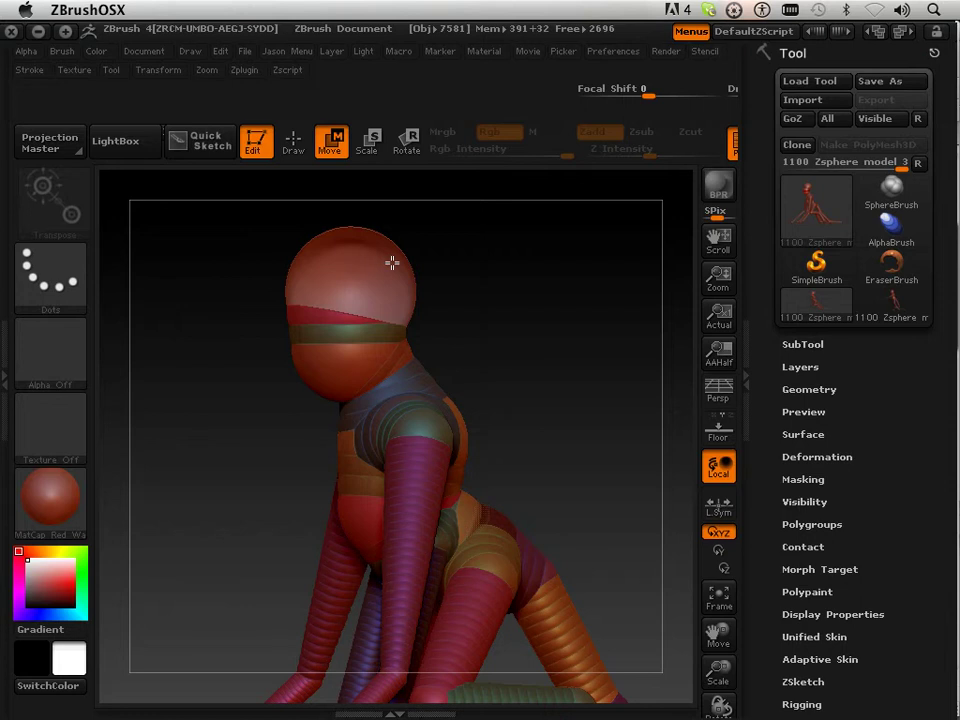
pyautogui.press('a')
pyautogui.press('a')
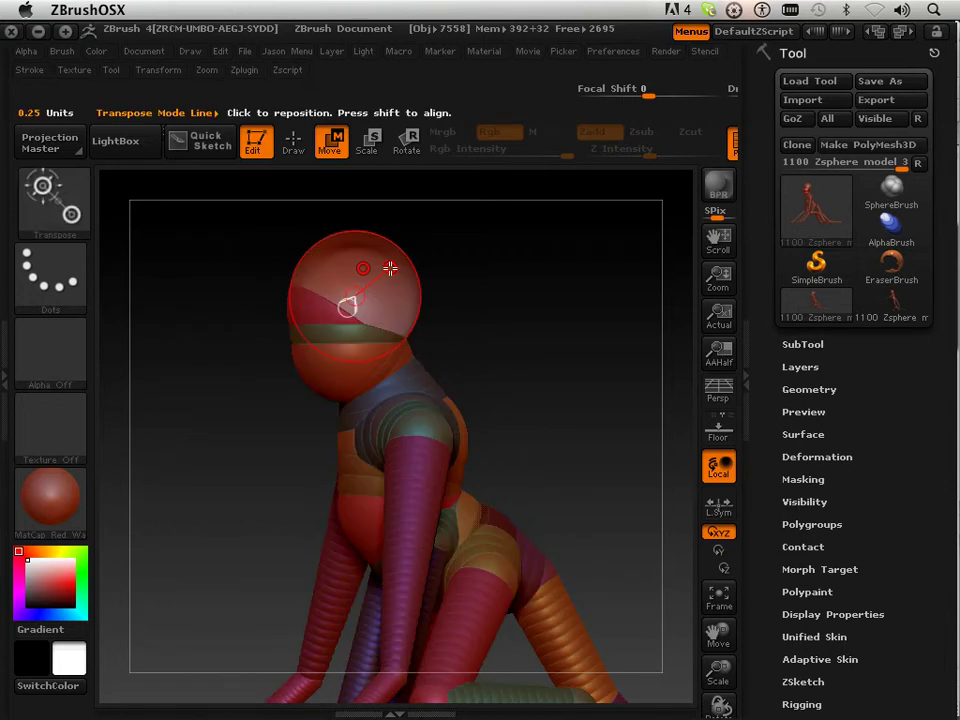
pyautogui.press('a')
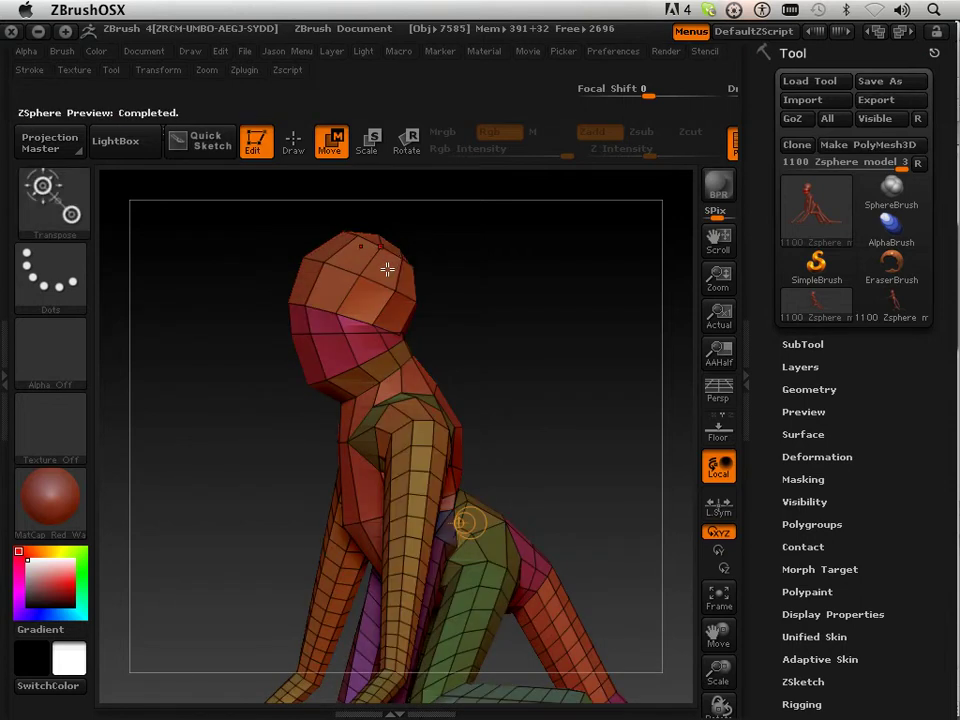
# Step: Move the newly inserted ZSphere slightly down toward the jaw and preview the adaptive skin
pyautogui.press('a')
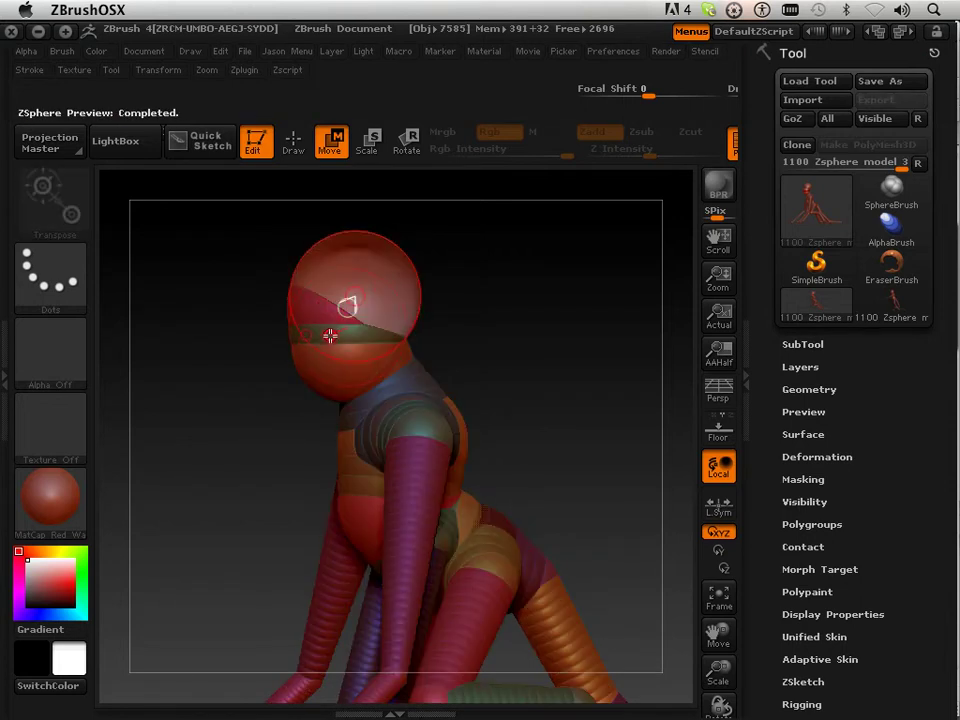
pyautogui.press('a')
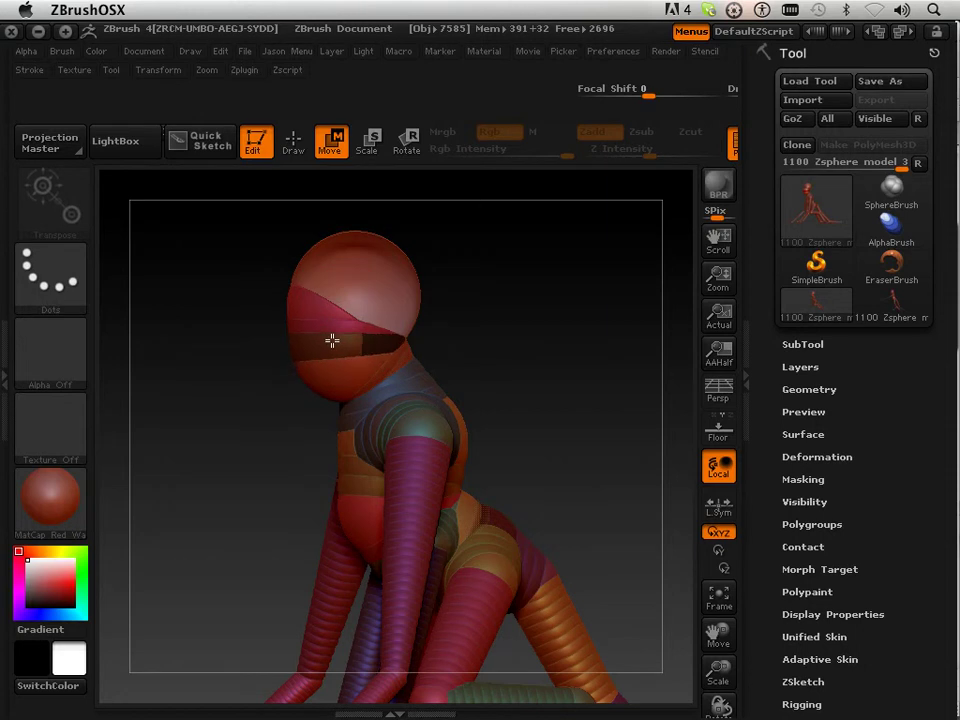
pyautogui.press('a')
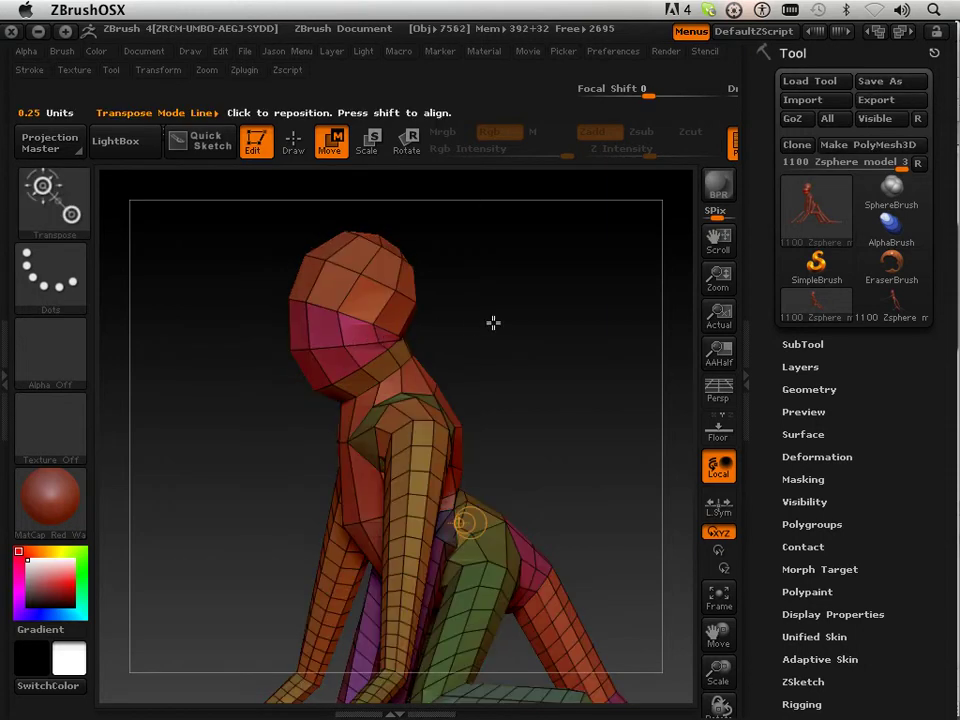
# Step: Examine the adaptive skin of the head and whole creature from the side and front, and return to the ZSpheres
pyautogui.moveTo(493, 322); pyautogui.dragTo(558, 345)
pyautogui.moveTo(594, 410); pyautogui.dragTo(403, 431)
pyautogui.press('a')
pyautogui.press('a')
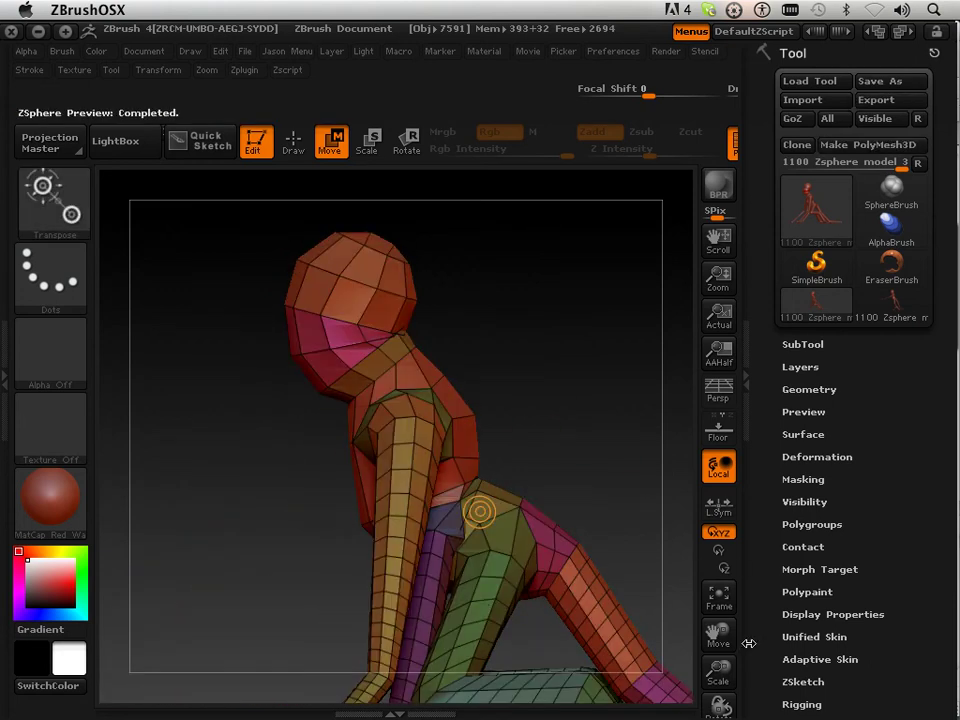
pyautogui.moveTo(718, 668); pyautogui.dragTo(716, 690)
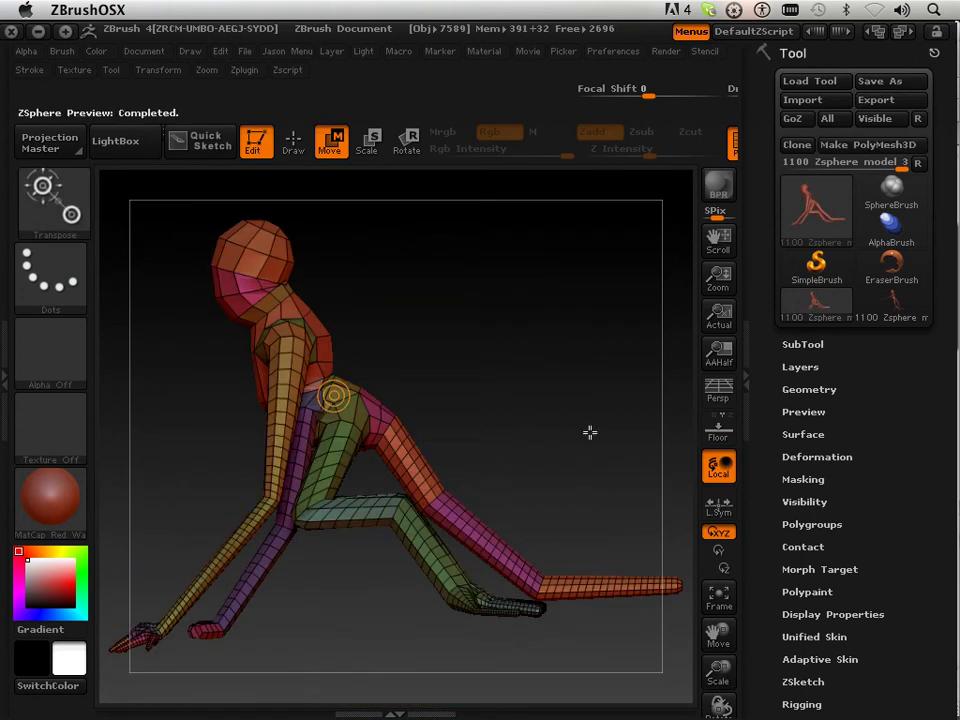
pyautogui.moveTo(590, 432); pyautogui.dragTo(576, 396)
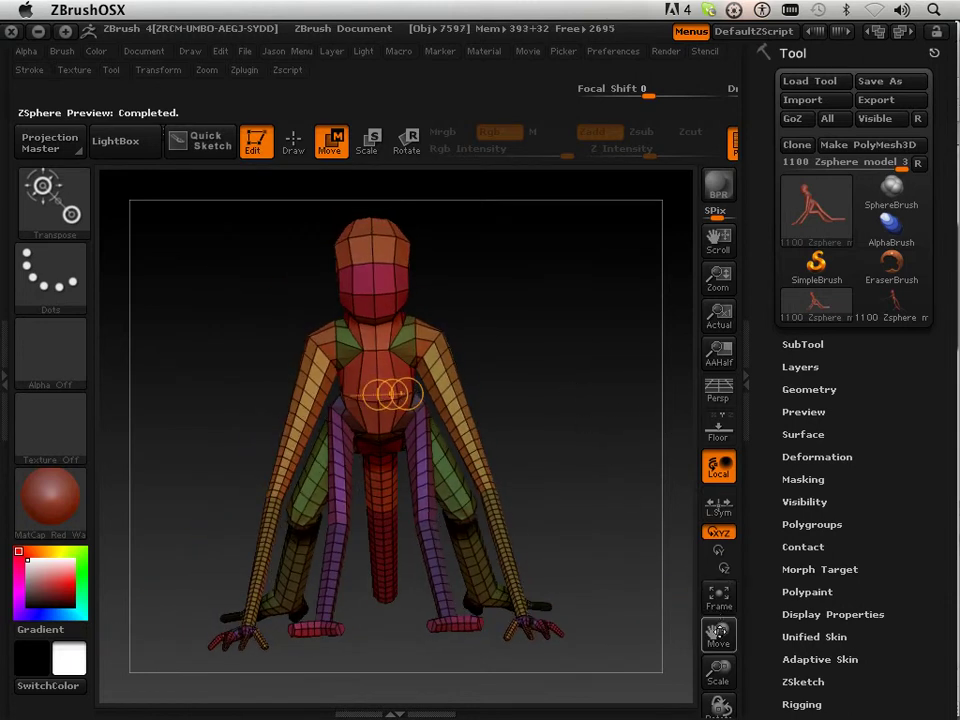
pyautogui.moveTo(718, 672); pyautogui.dragTo(650, 714)
pyautogui.press('a')
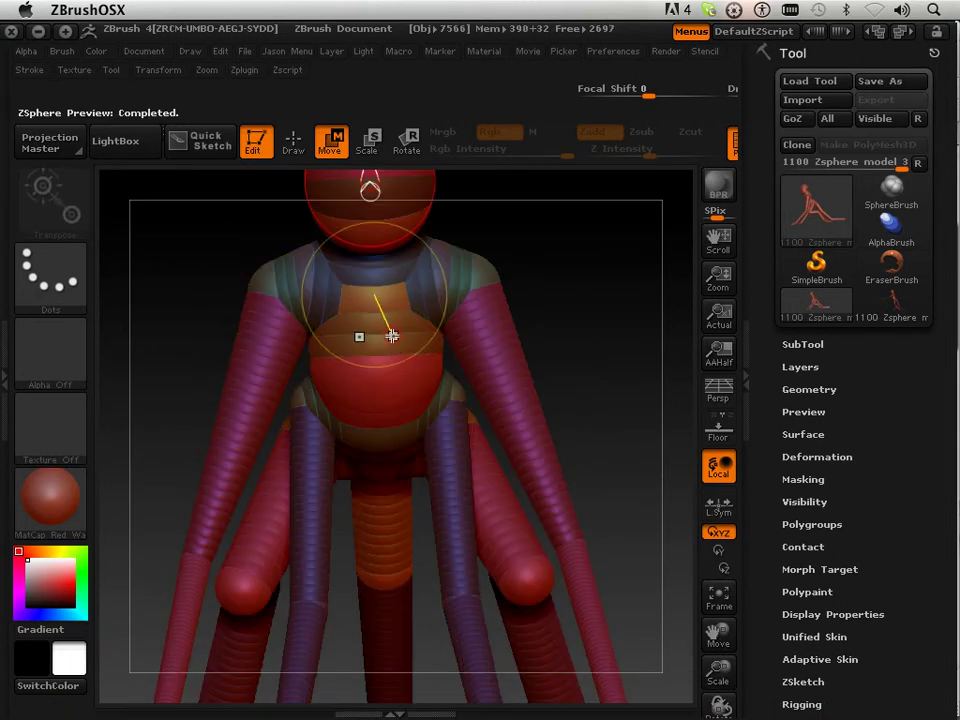
# Step: Insert a ZSphere in the torso between the chest and belly ZSpheres, and check the adaptive skin
pyautogui.click(294, 143)
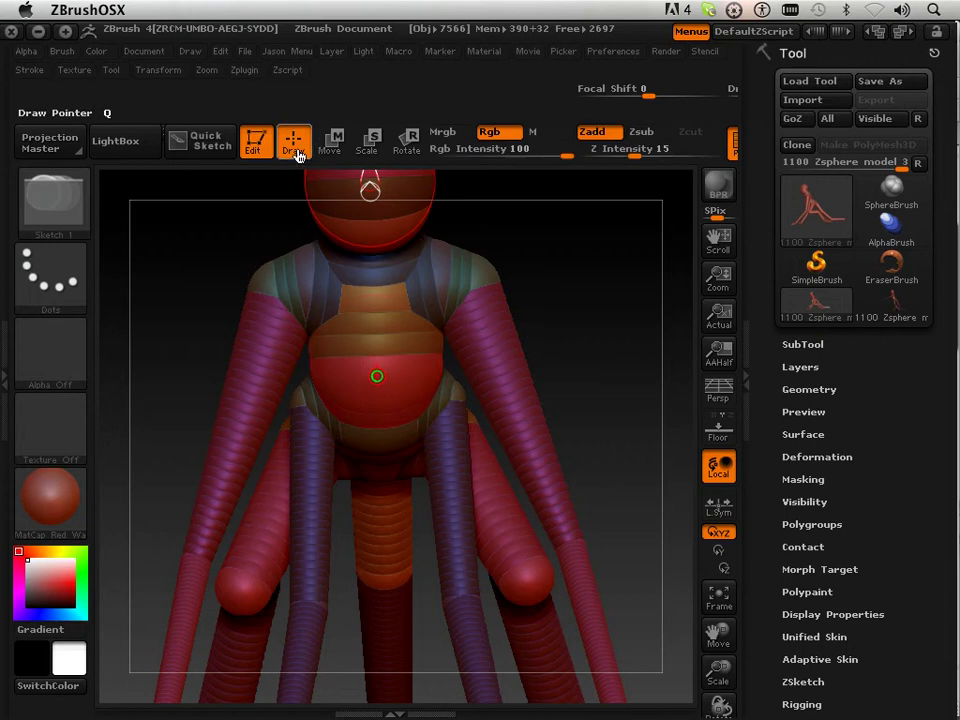
pyautogui.press('a')
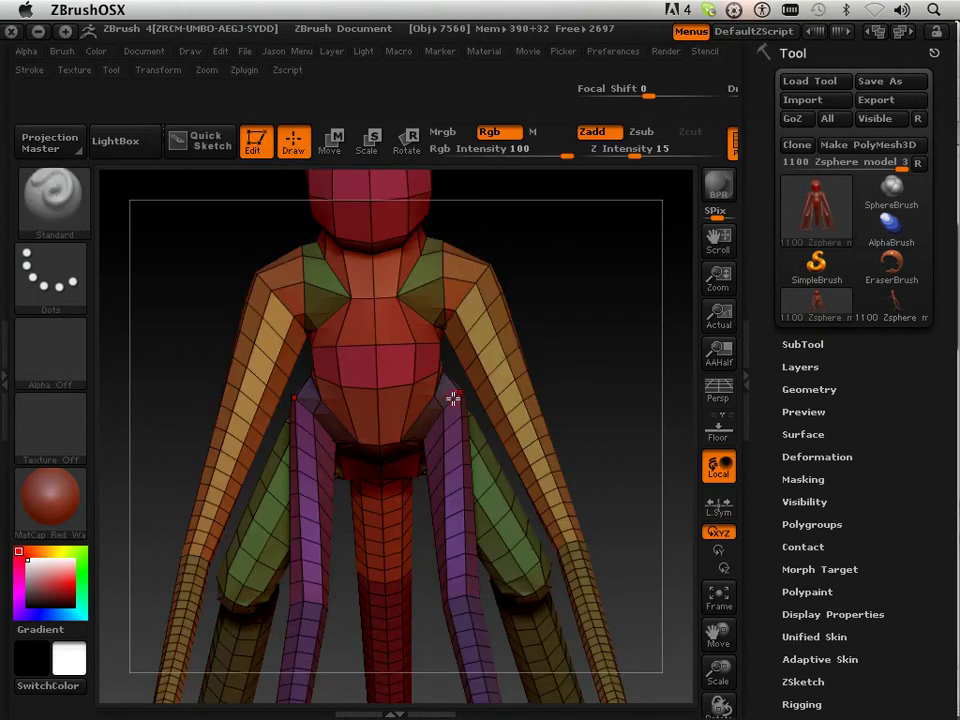
pyautogui.moveTo(592, 358)
pyautogui.mouseDown()
pyautogui.moveTo(484, 377)
pyautogui.moveTo(452, 369)
pyautogui.moveTo(300, 401)
pyautogui.moveTo(559, 388)
pyautogui.moveTo(602, 366)
pyautogui.moveTo(366, 392)
pyautogui.moveTo(581, 358)
pyautogui.moveTo(570, 375)
pyautogui.moveTo(577, 353)
pyautogui.mouseUp()
pyautogui.press('a')
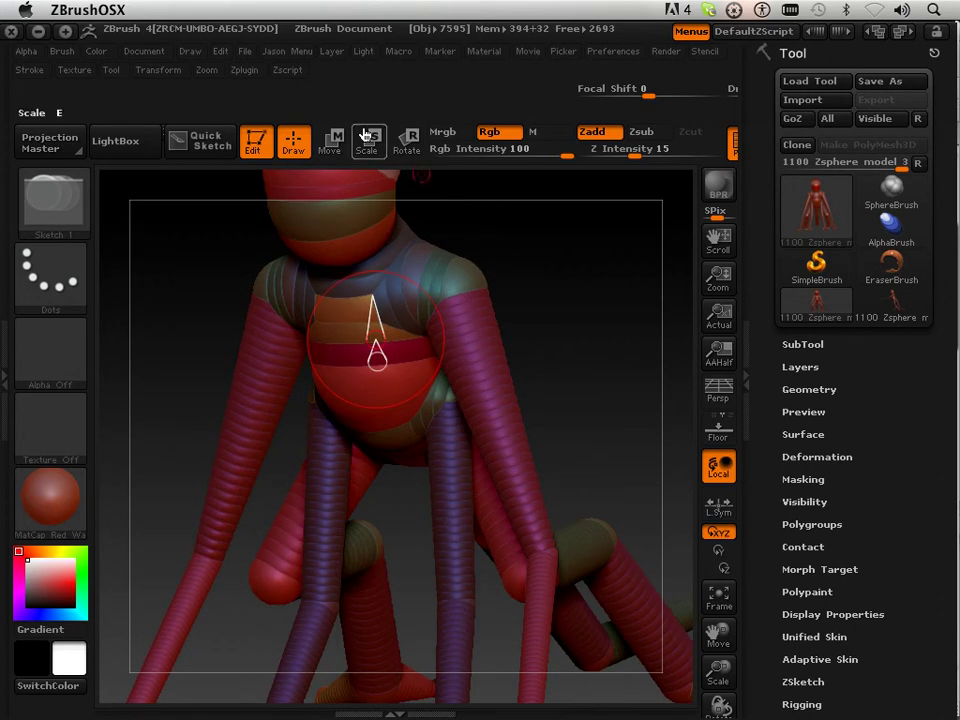
# Step: Move the inner shoulder ZSpheres outward from the chest, comparing the ZSpheres with the adaptive skin
pyautogui.press('w')
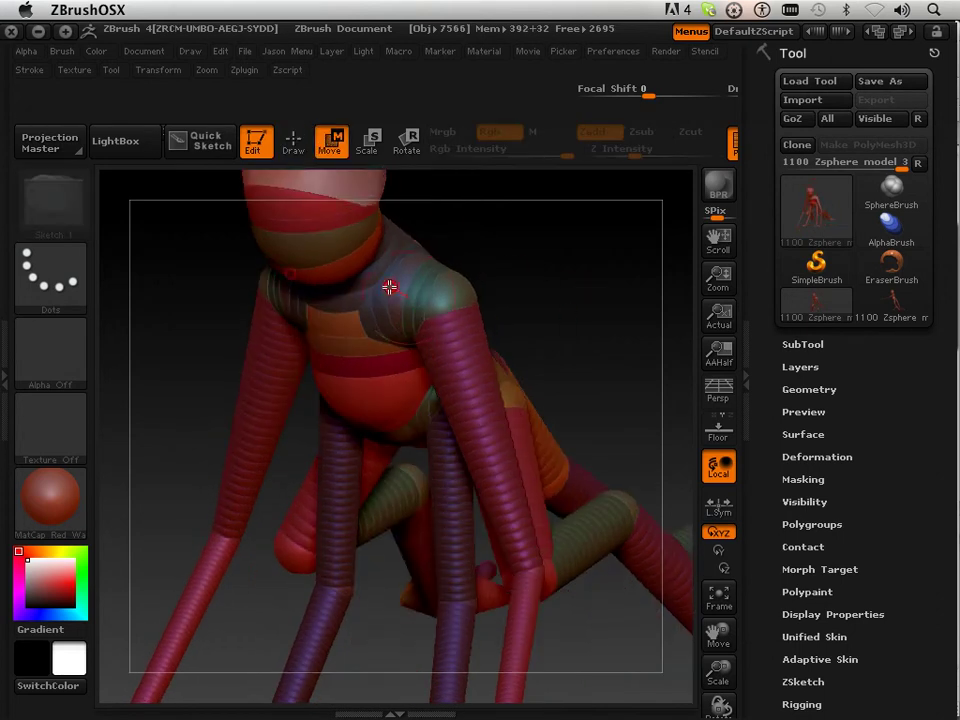
pyautogui.moveTo(373, 311)
pyautogui.mouseDown()
pyautogui.moveTo(384, 315)
pyautogui.moveTo(424, 291)
pyautogui.mouseUp()
pyautogui.press('a')
pyautogui.press('a')
pyautogui.press('a')
pyautogui.press('a')
pyautogui.press('a')
pyautogui.press('a')
pyautogui.click(404, 305)
pyautogui.press('a')
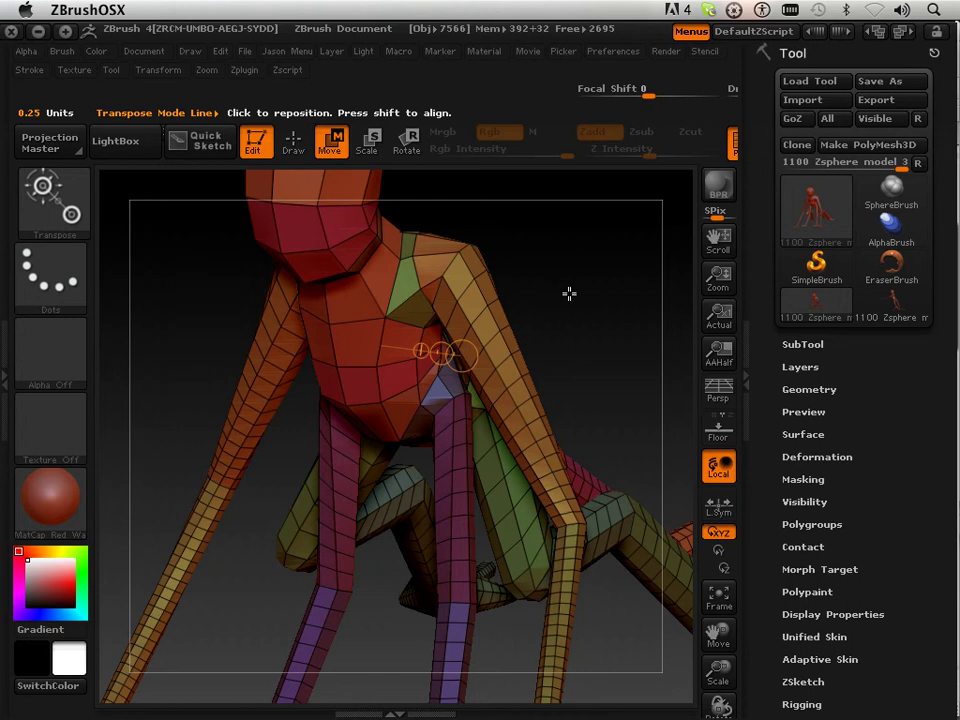
# Step: Examine the torso and shoulders from the front and side as both ZSpheres and adaptive skin
pyautogui.keyDown('shift'); pyautogui.moveTo(568, 293); pyautogui.dragTo(602, 259); pyautogui.keyUp('shift')
pyautogui.press('a')
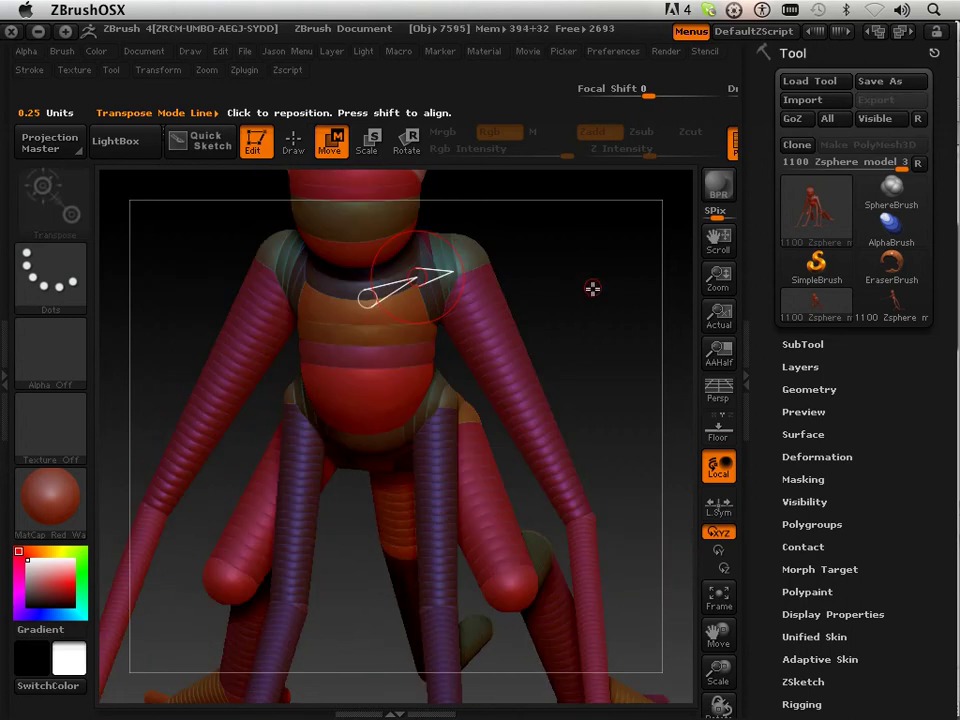
pyautogui.moveTo(645, 355); pyautogui.dragTo(621, 351)
pyautogui.press('a')
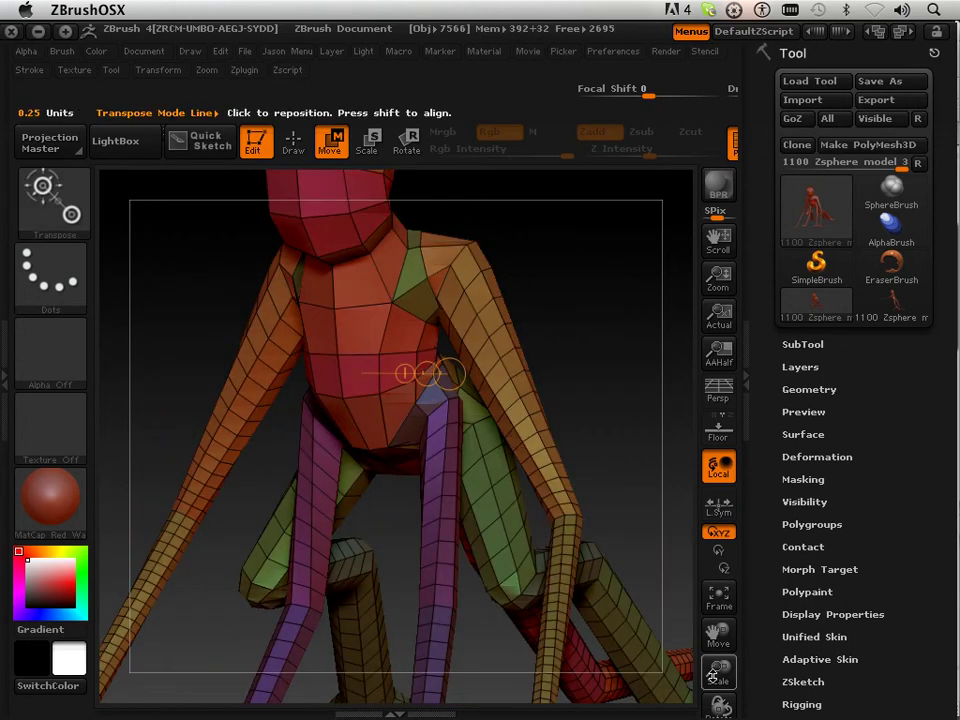
pyautogui.moveTo(713, 650); pyautogui.dragTo(611, 615)
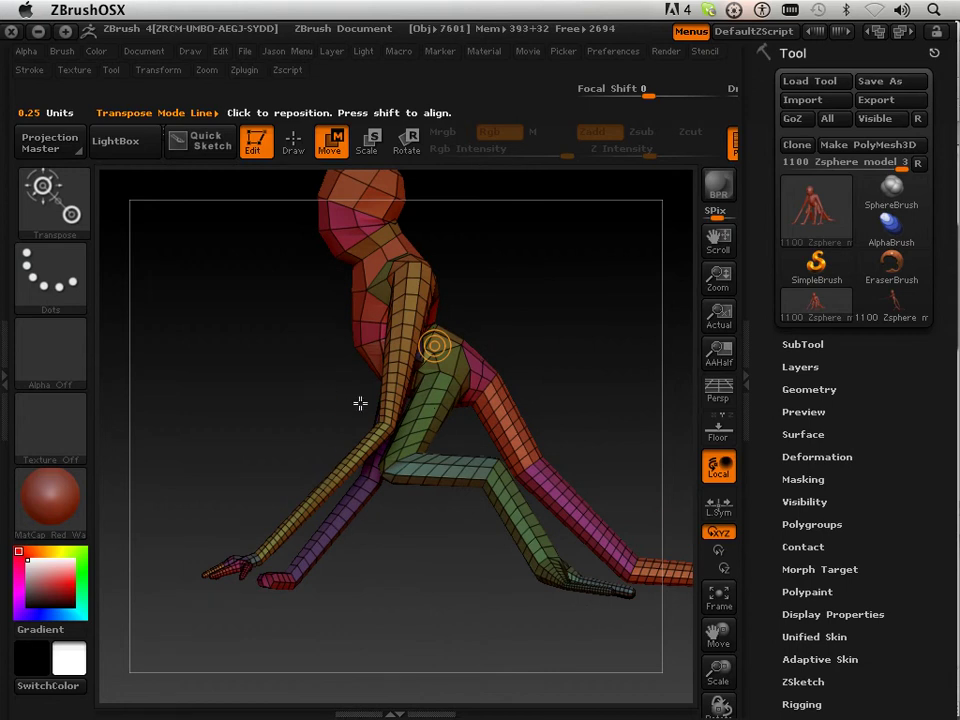
pyautogui.press('a')
pyautogui.press('a')
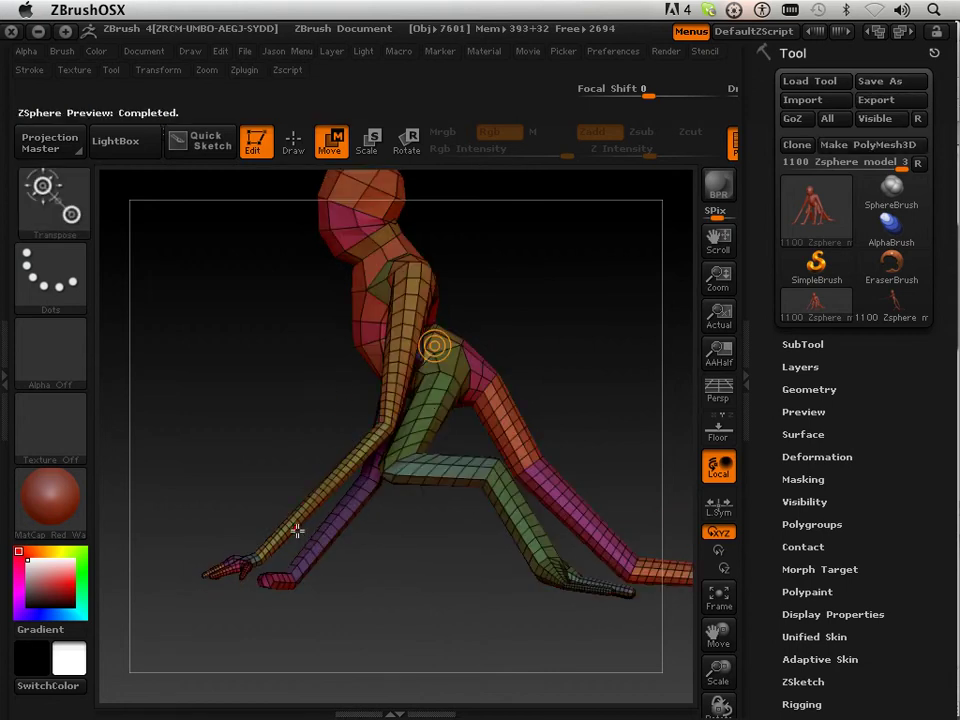
# Step: Move the forearms and hands forward and down from the side view and preview the adaptive skin
pyautogui.press('a')
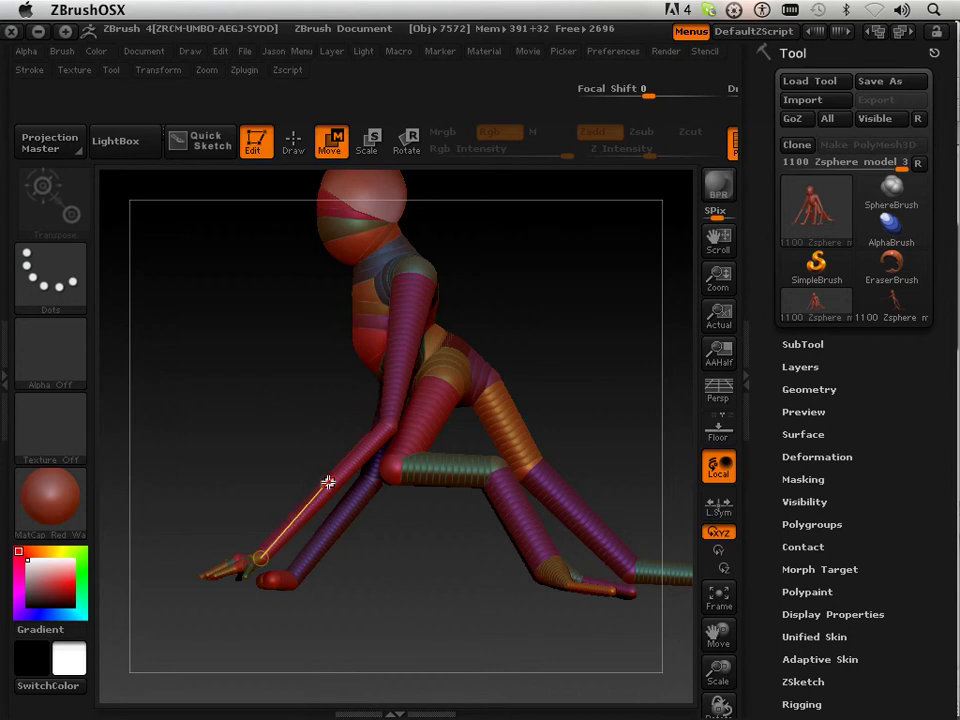
pyautogui.moveTo(332, 485); pyautogui.dragTo(300, 500)
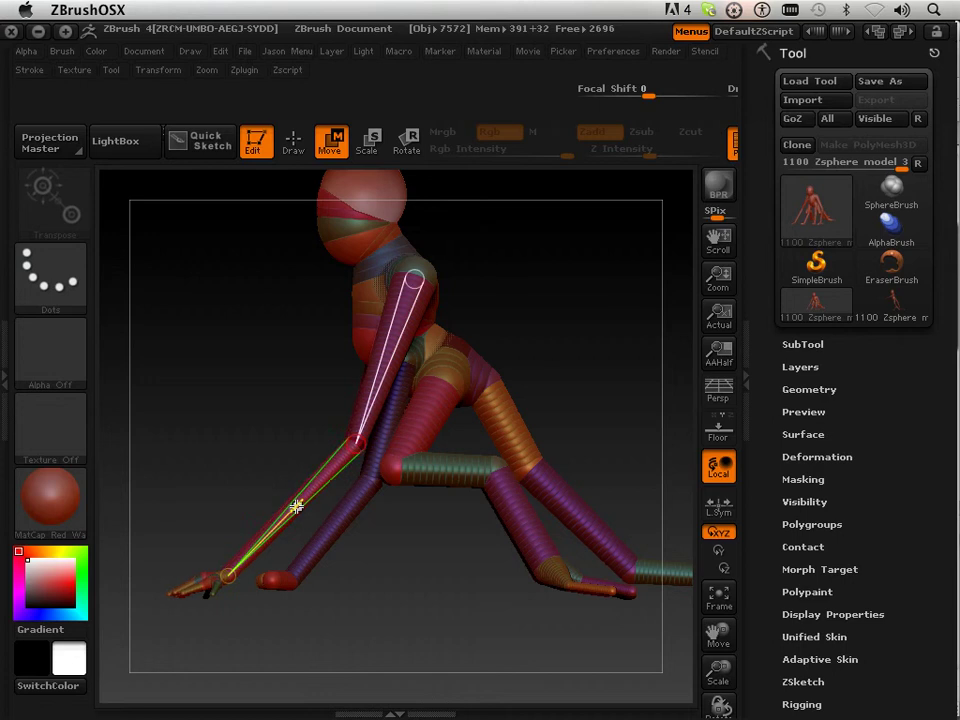
pyautogui.press('a')
# Step: Examine the reposed creature from the front and side as both ZSpheres and adaptive skin
pyautogui.moveTo(401, 611); pyautogui.dragTo(471, 619)
pyautogui.press('a')
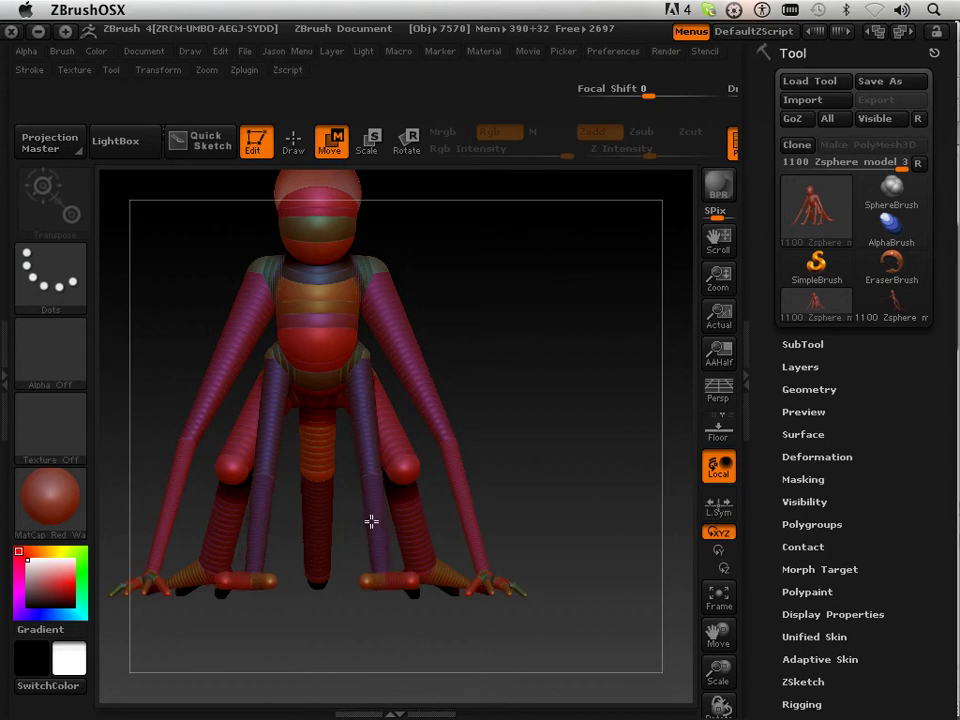
pyautogui.press('a')
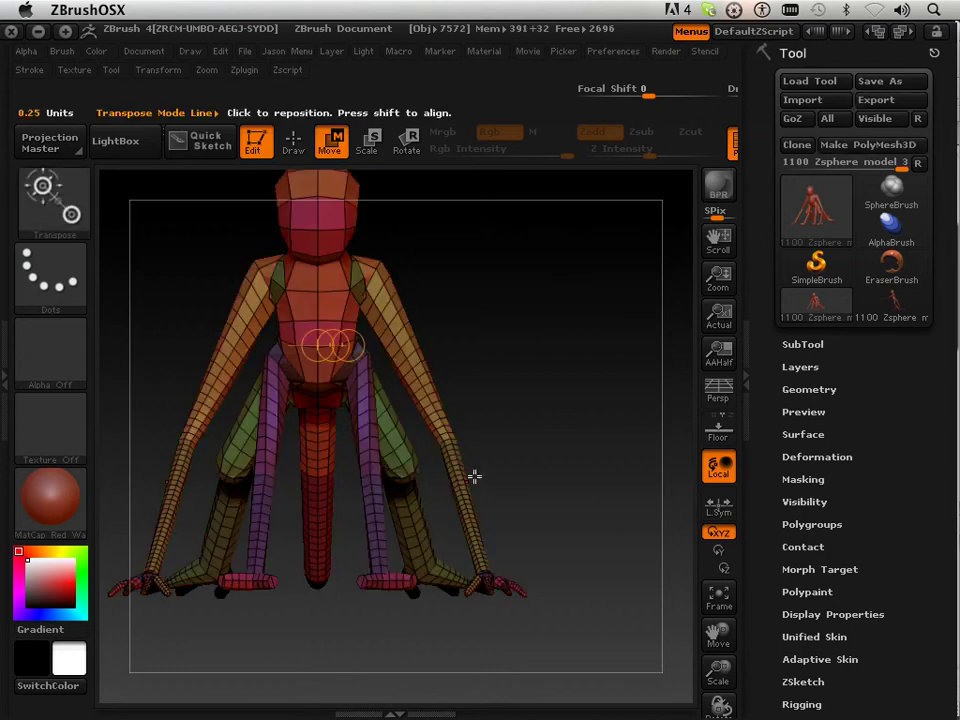
pyautogui.moveTo(474, 474)
pyautogui.mouseDown()
pyautogui.moveTo(523, 454)
pyautogui.moveTo(420, 467)
pyautogui.moveTo(463, 469)
pyautogui.mouseUp()
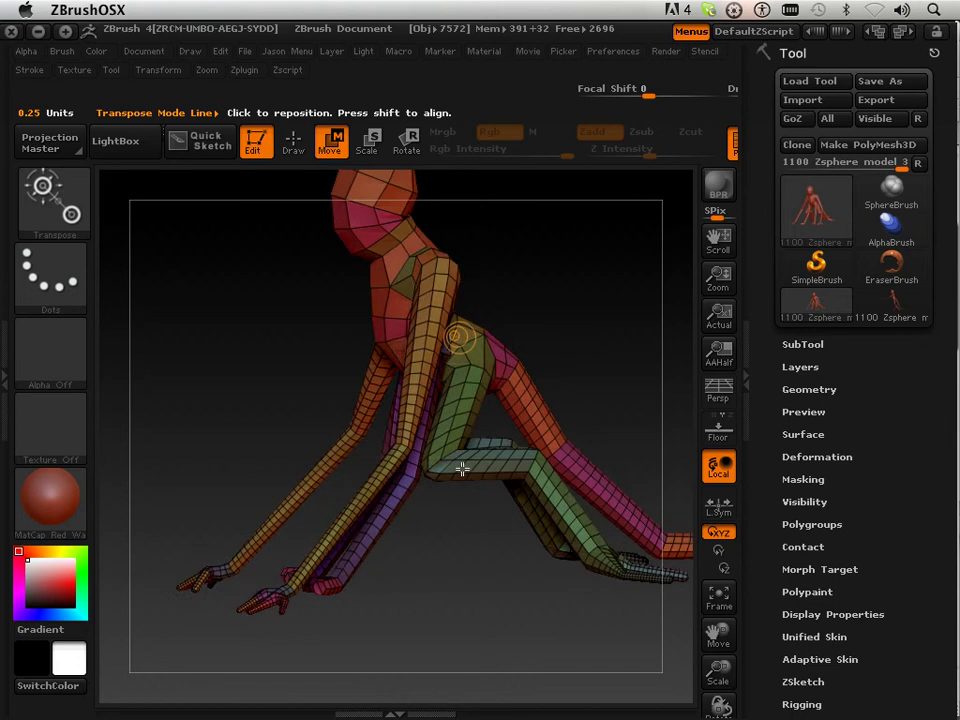
pyautogui.press('a')
pyautogui.keyDown('shift'); pyautogui.moveTo(464, 551); pyautogui.dragTo(468, 548); pyautogui.keyUp('shift')
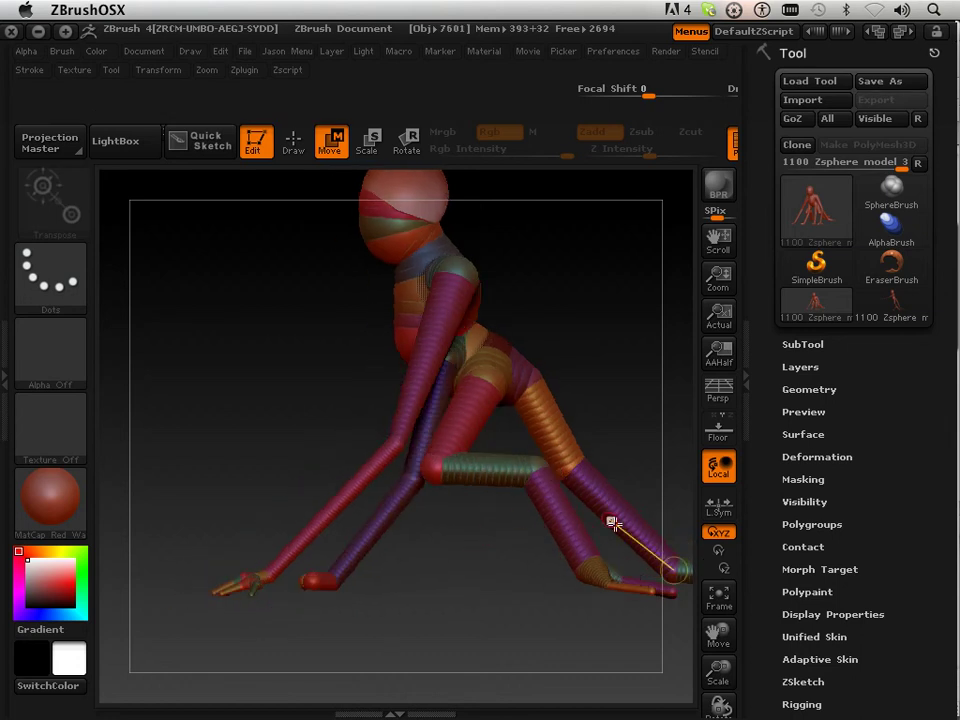
pyautogui.moveTo(718, 668); pyautogui.dragTo(718, 669)
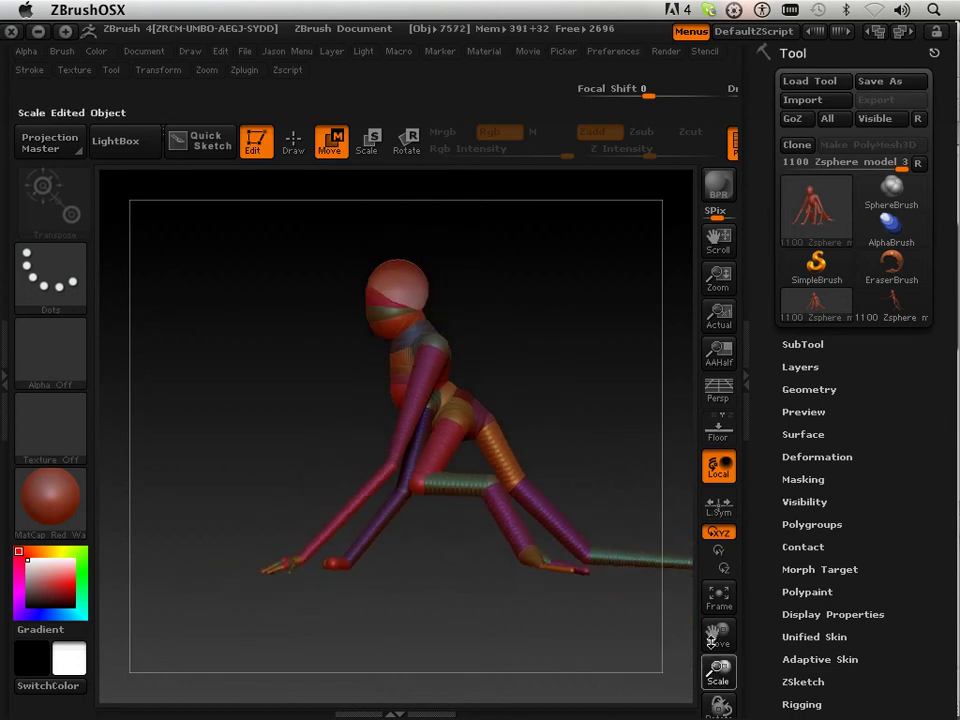
pyautogui.press('a')
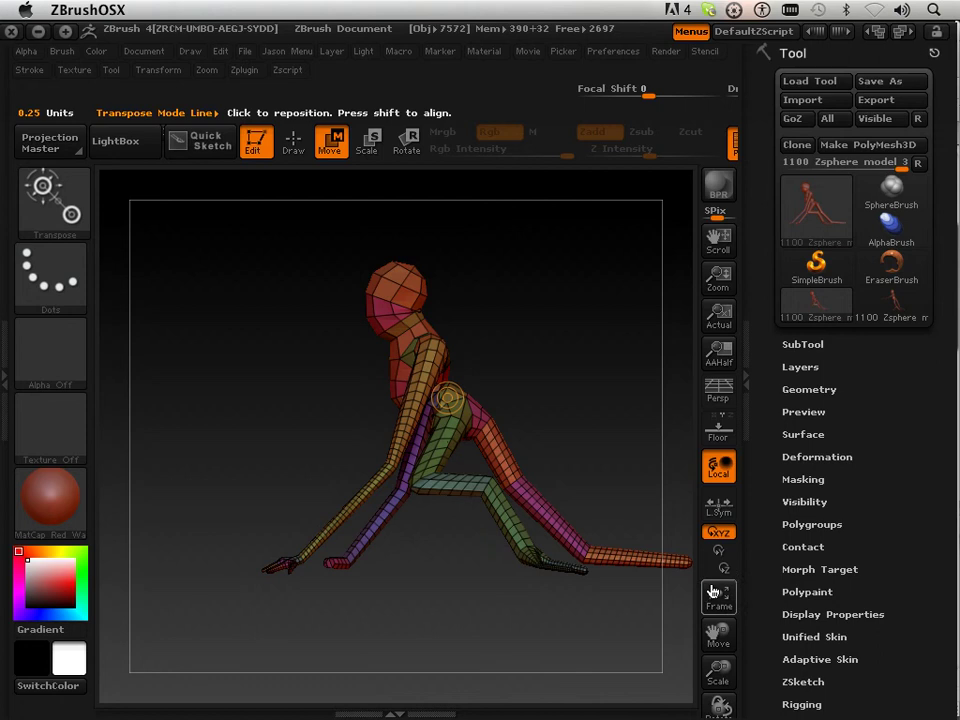
pyautogui.moveTo(716, 631); pyautogui.dragTo(688, 636)
pyautogui.press('a')
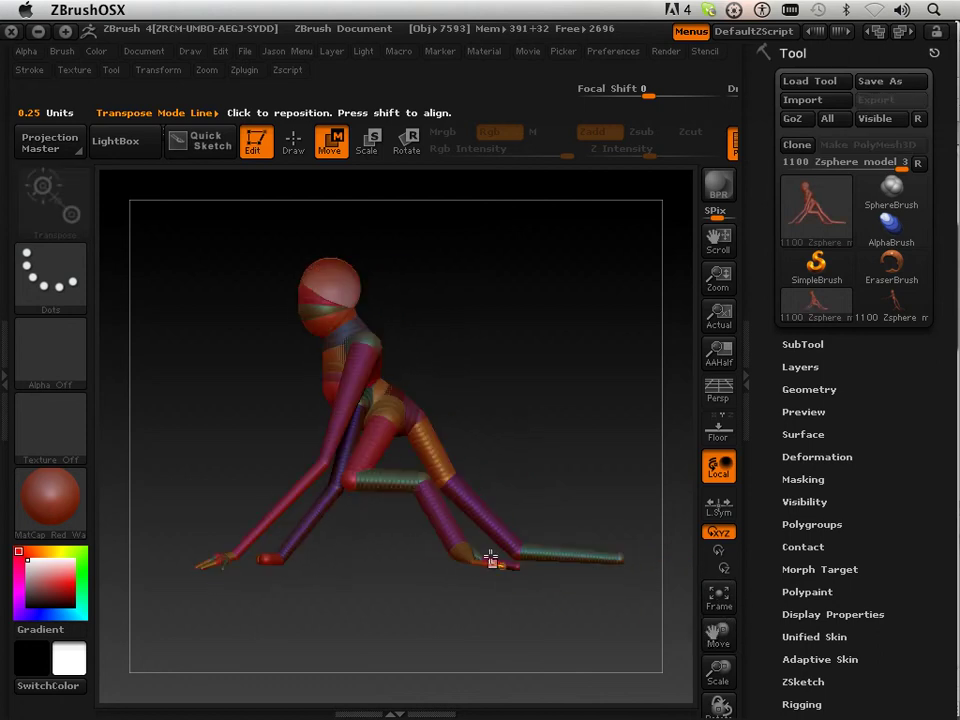
# Step: Insert a ZSphere in the lower segment of the hind legs just above the ankle and preview the adaptive skin
pyautogui.click(294, 146)
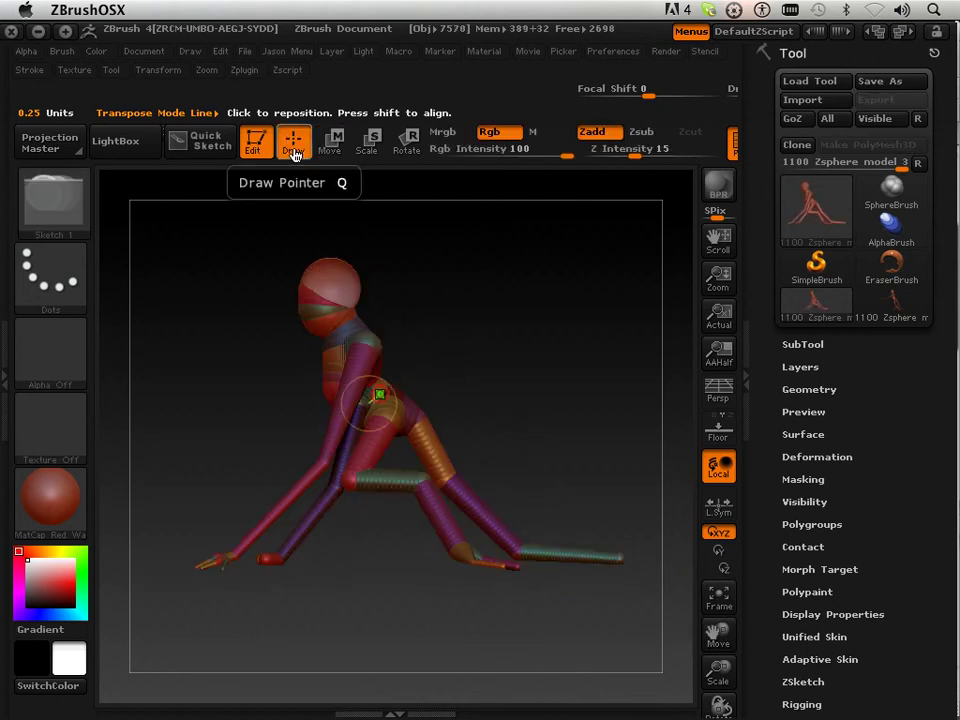
pyautogui.click(448, 536)
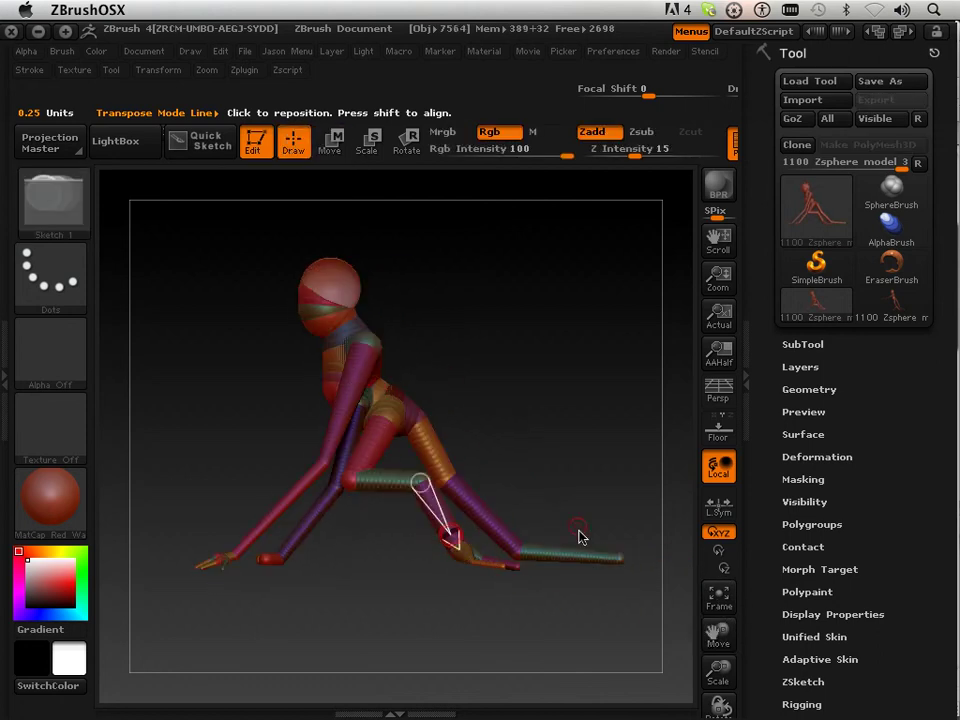
pyautogui.press('a')
pyautogui.press('a')
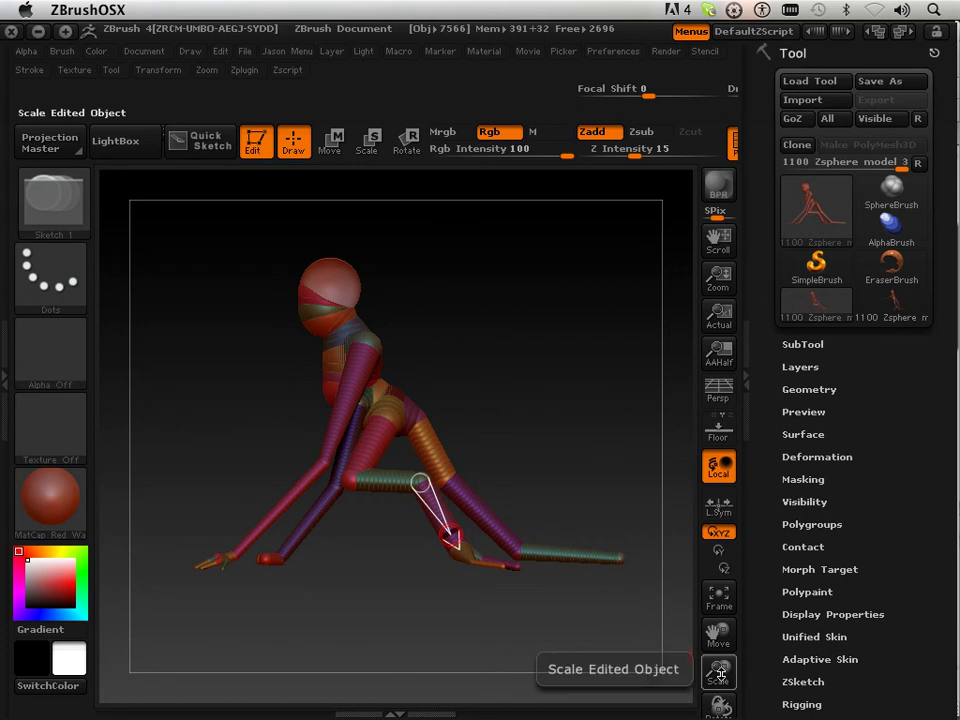
pyautogui.moveTo(700, 666); pyautogui.dragTo(650, 600)
pyautogui.press('a')
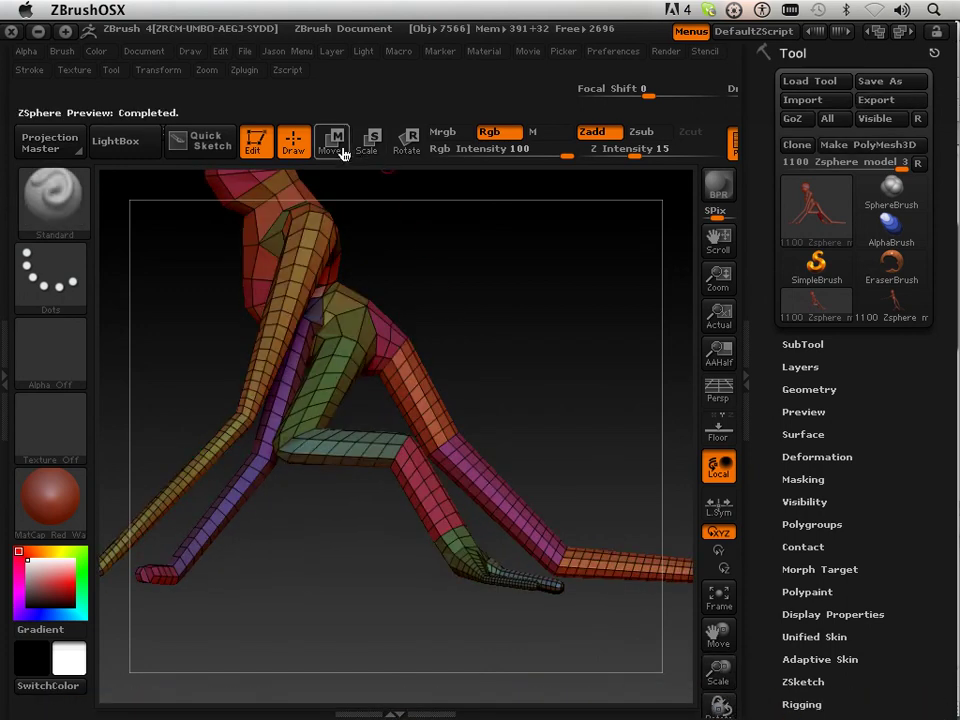
# Step: Rotate the hind feet at the ankles so they lie flatter with their toes spread, and preview the adaptive skin
pyautogui.click(406, 141)
pyautogui.moveTo(447, 532); pyautogui.dragTo(489, 567)
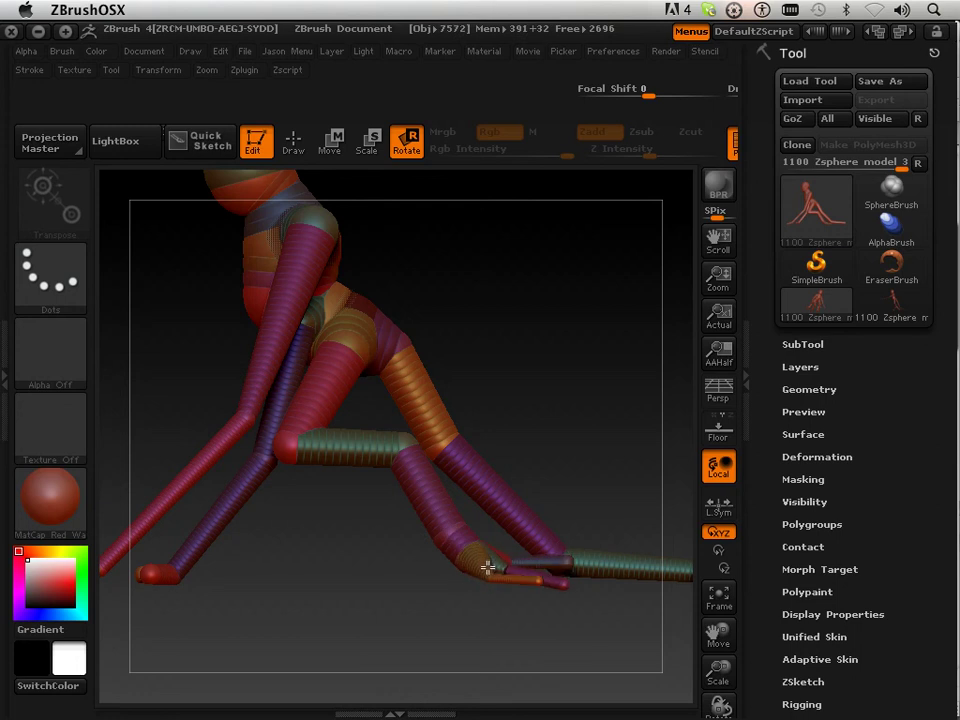
pyautogui.moveTo(557, 586); pyautogui.dragTo(557, 580)
pyautogui.press('a')
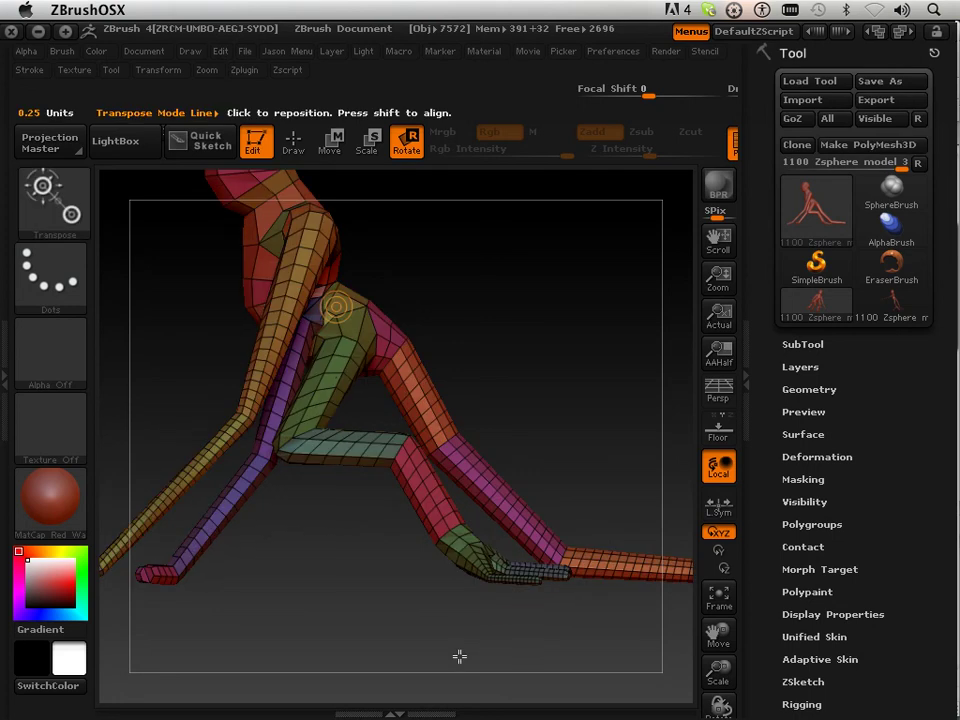
# Step: Examine the hind legs and the whole creature from the side and front as both adaptive skin and ZSpheres
pyautogui.moveTo(453, 656); pyautogui.dragTo(453, 537)
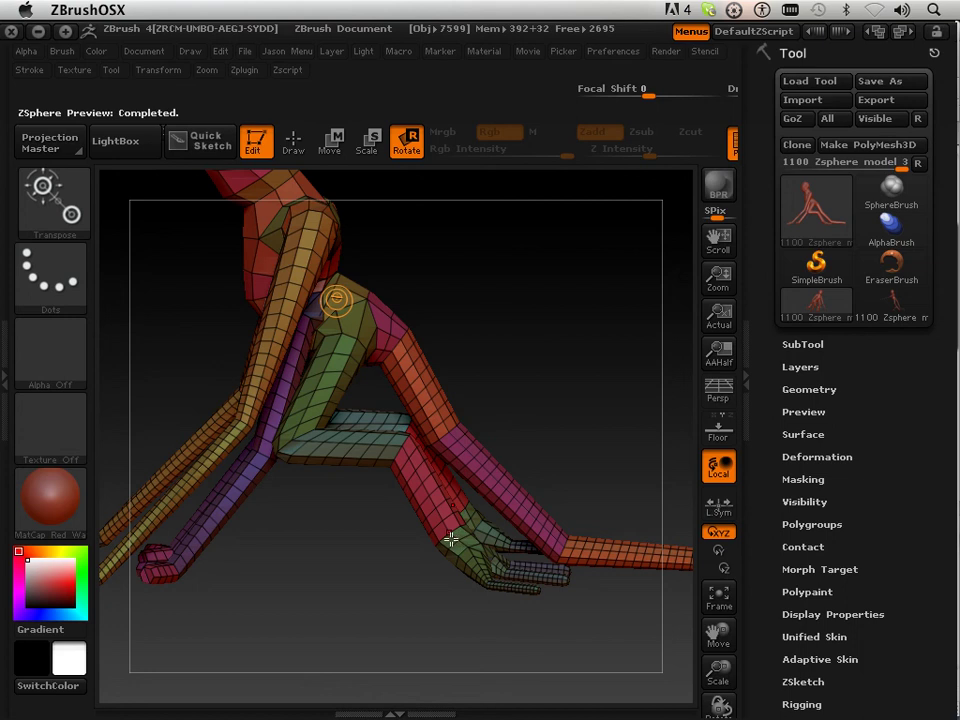
pyautogui.moveTo(442, 550); pyautogui.dragTo(460, 450)
pyautogui.press('a')
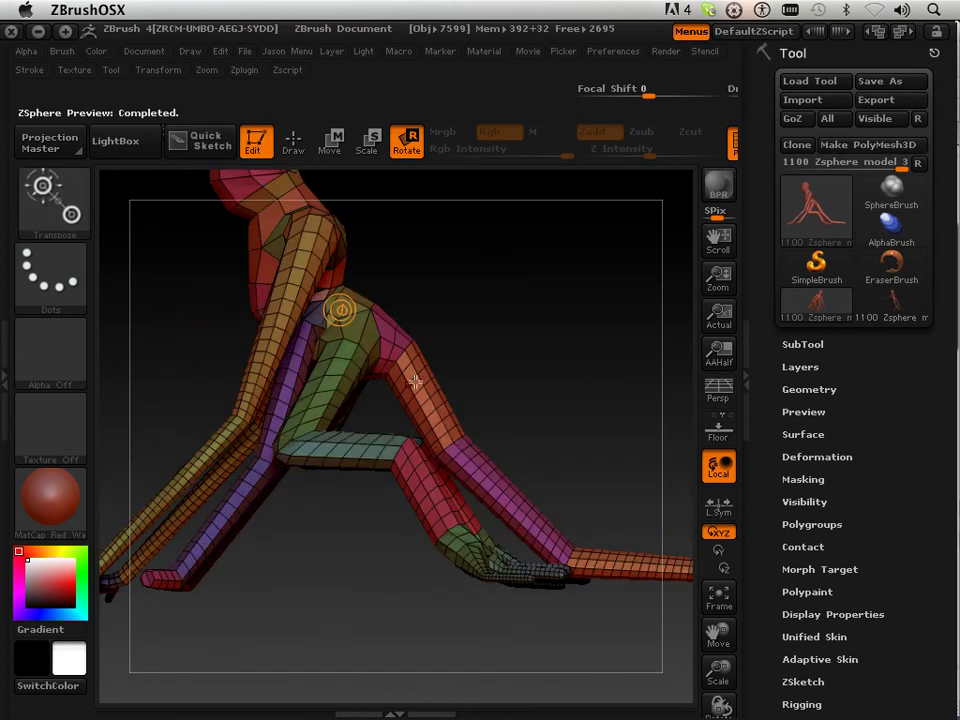
pyautogui.moveTo(410, 415); pyautogui.dragTo(562, 429)
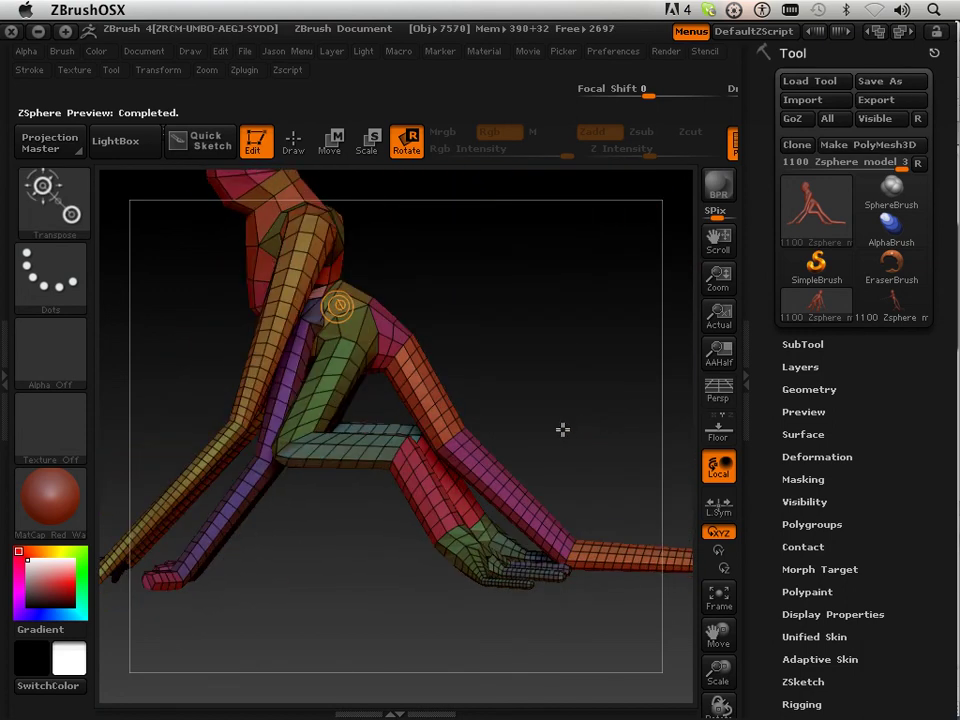
pyautogui.press('a')
pyautogui.click(717, 612)
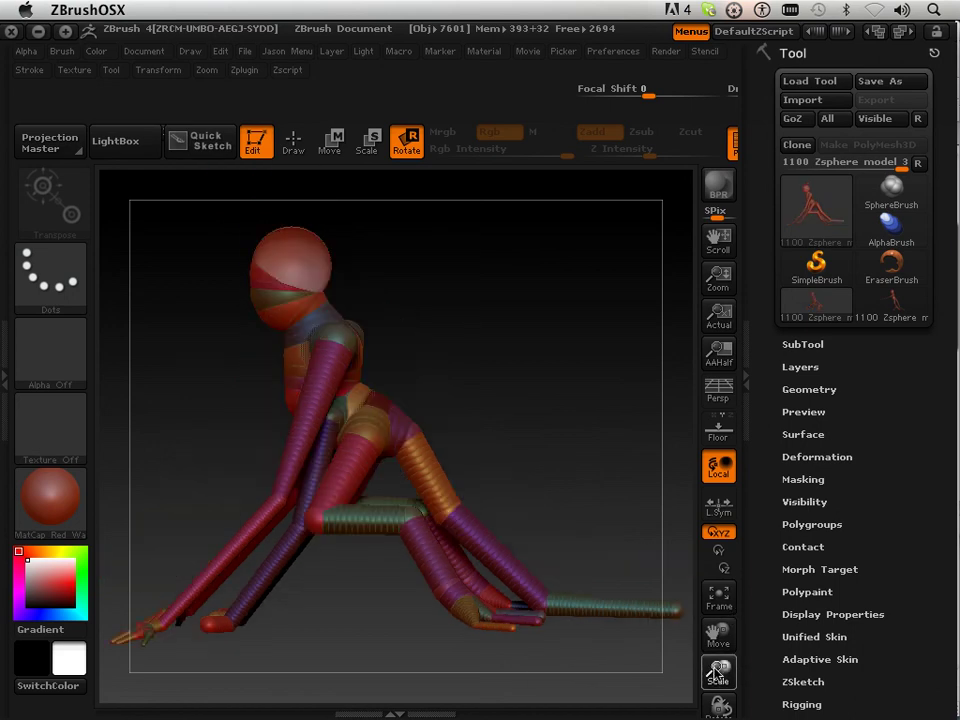
pyautogui.press('a')
pyautogui.press('a')
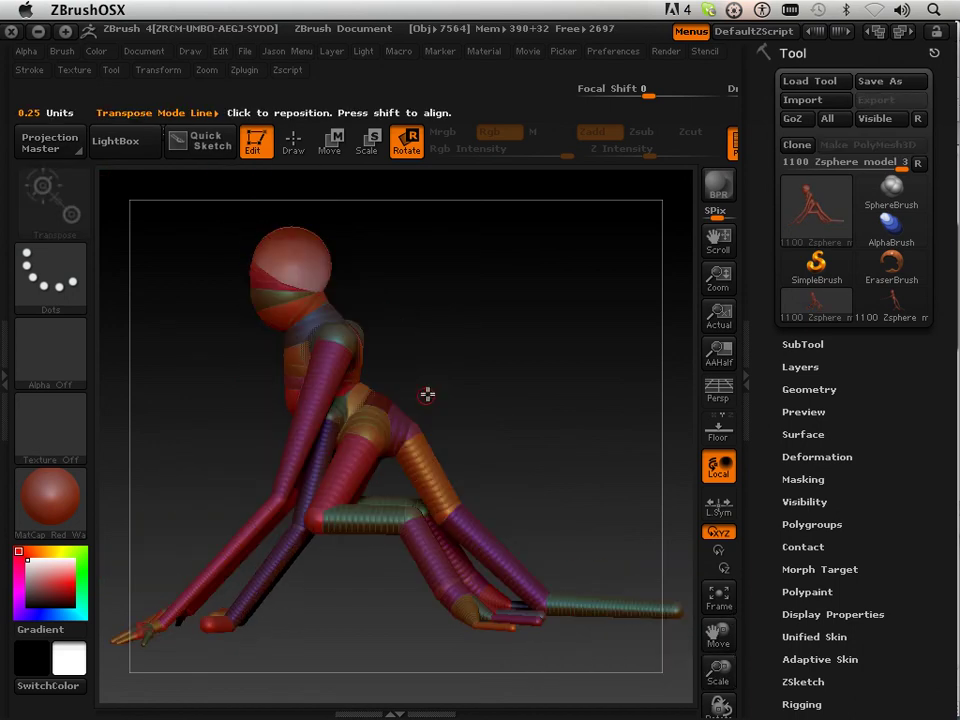
pyautogui.moveTo(447, 377); pyautogui.dragTo(234, 376)
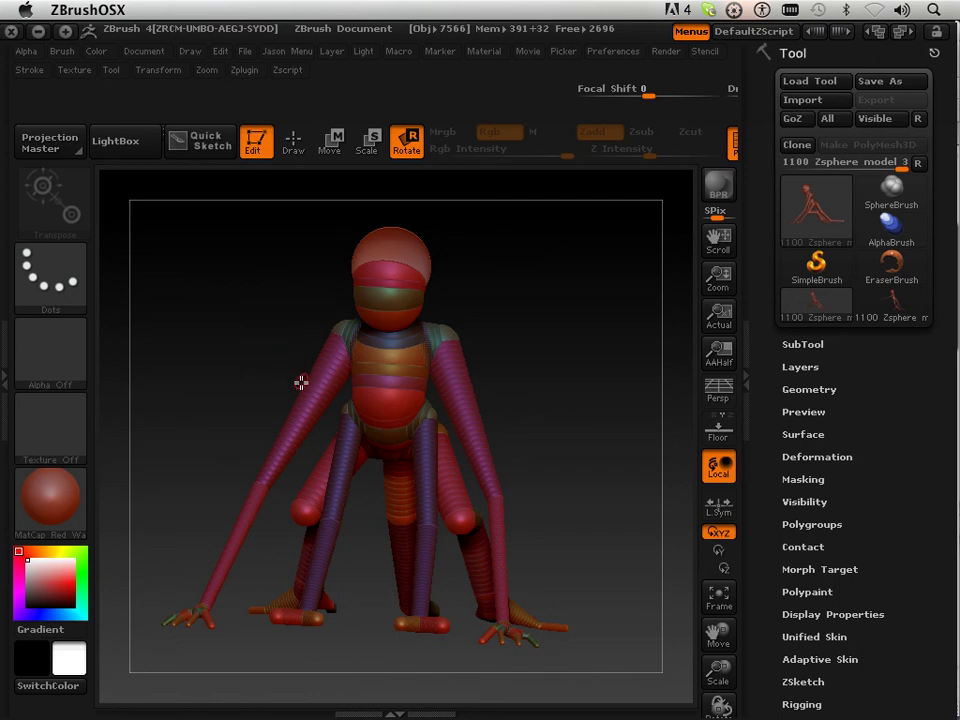